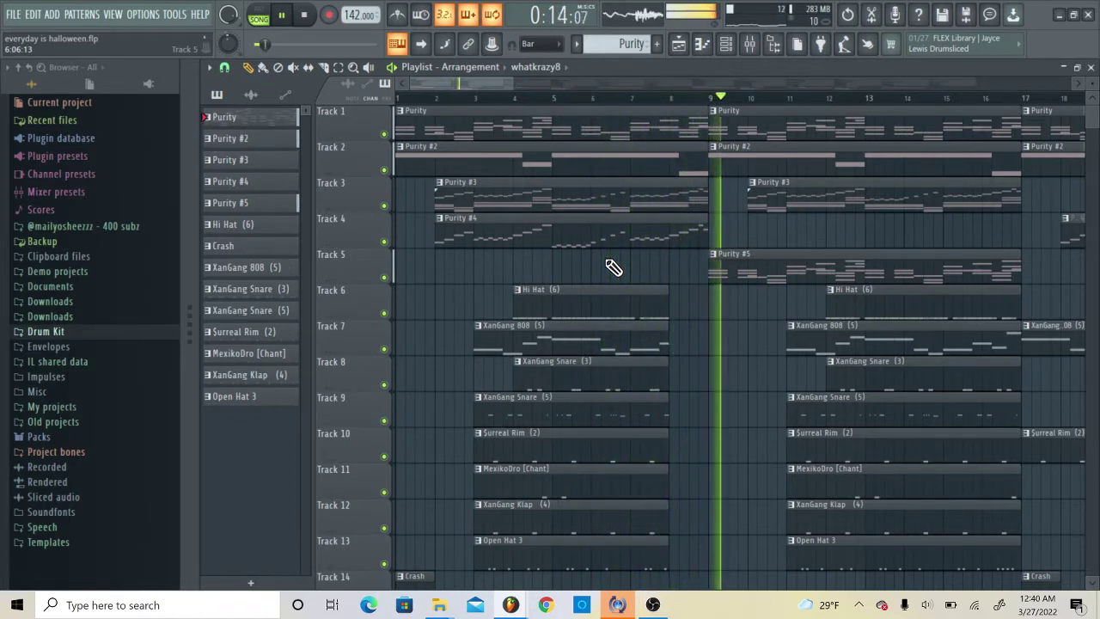
Look over the playlist arrangement, open the Purity channel's instrument, and play its notes in the piano roll.
{"action": "scroll", "coordinate": [803, 269], "scroll_direction": "right", "scroll_amount": 5}
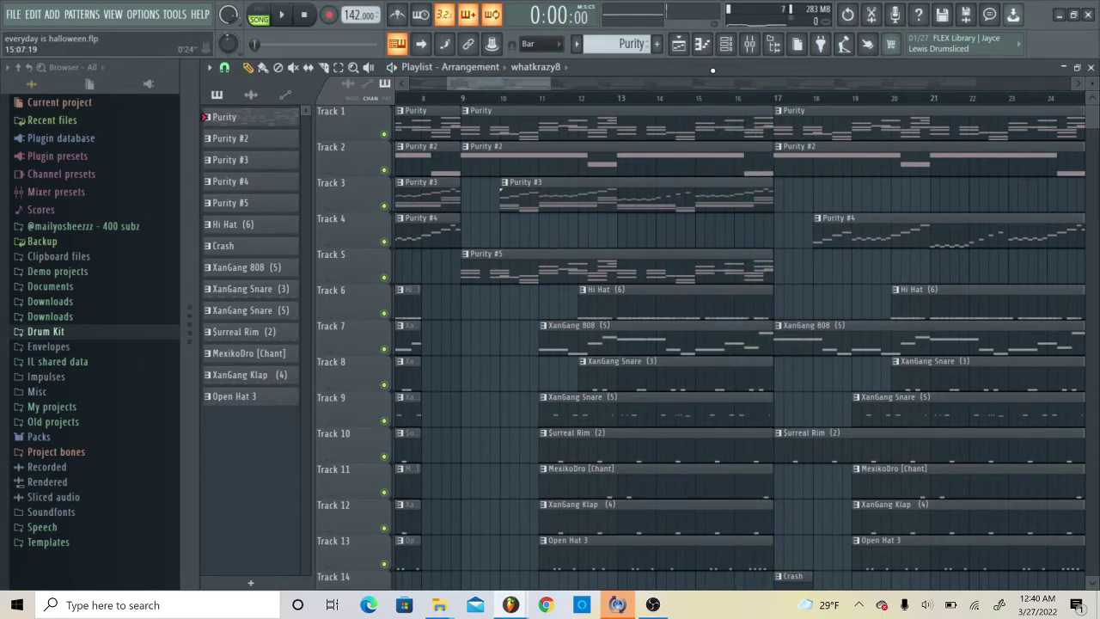
{"action": "left_click", "coordinate": [744, 50]}
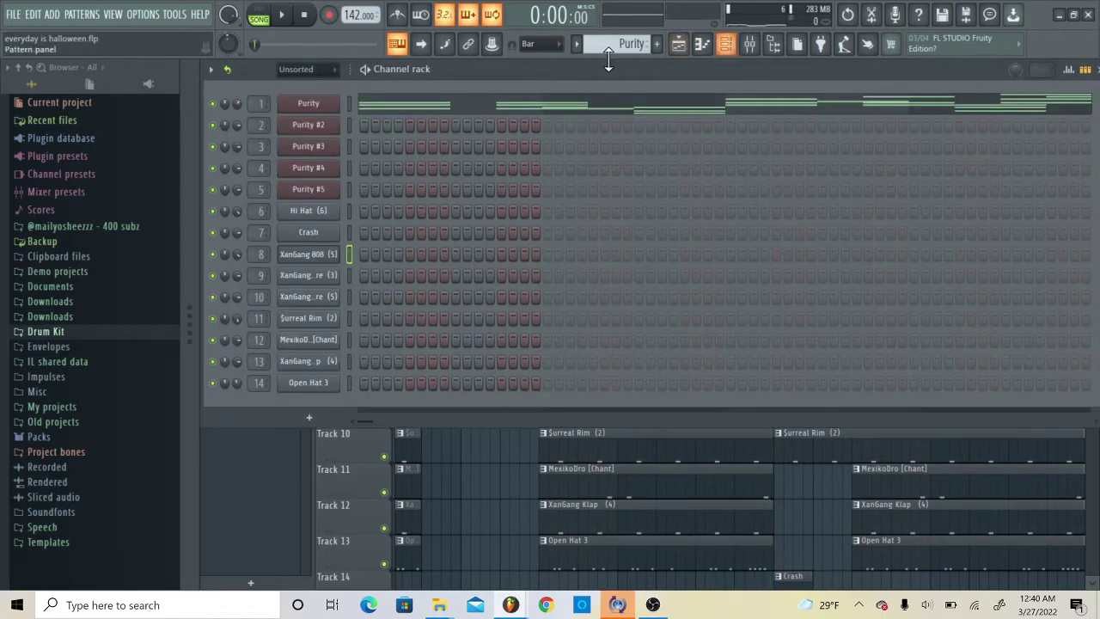
{"action": "left_click", "coordinate": [316, 106]}
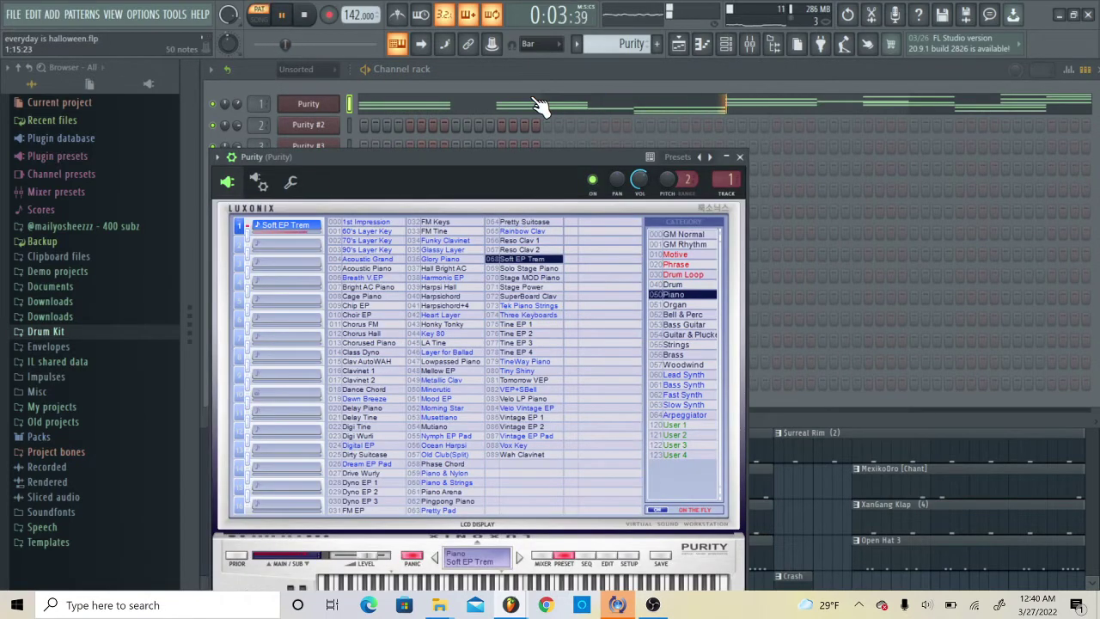
{"action": "left_click", "coordinate": [567, 112]}
{"action": "key", "text": "space"}
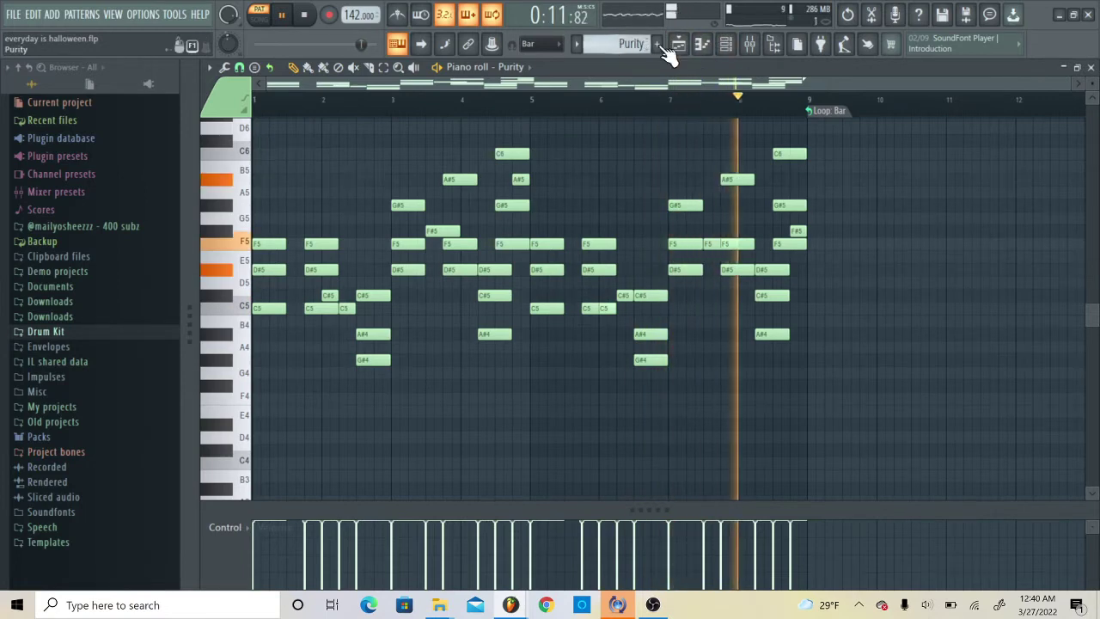
Select the Purity #2 pattern, view its instrument's preset, and play its notes in the piano roll.
{"action": "left_click", "coordinate": [726, 47]}
{"action": "scroll", "coordinate": [619, 44], "scroll_direction": "down", "scroll_amount": 1}
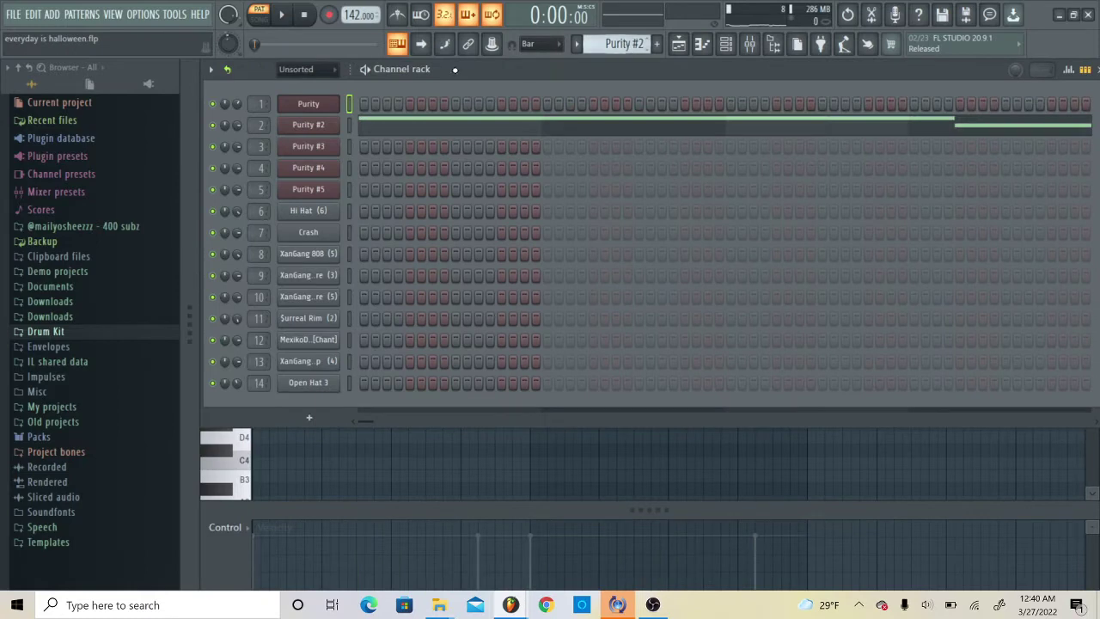
{"action": "left_click", "coordinate": [313, 128]}
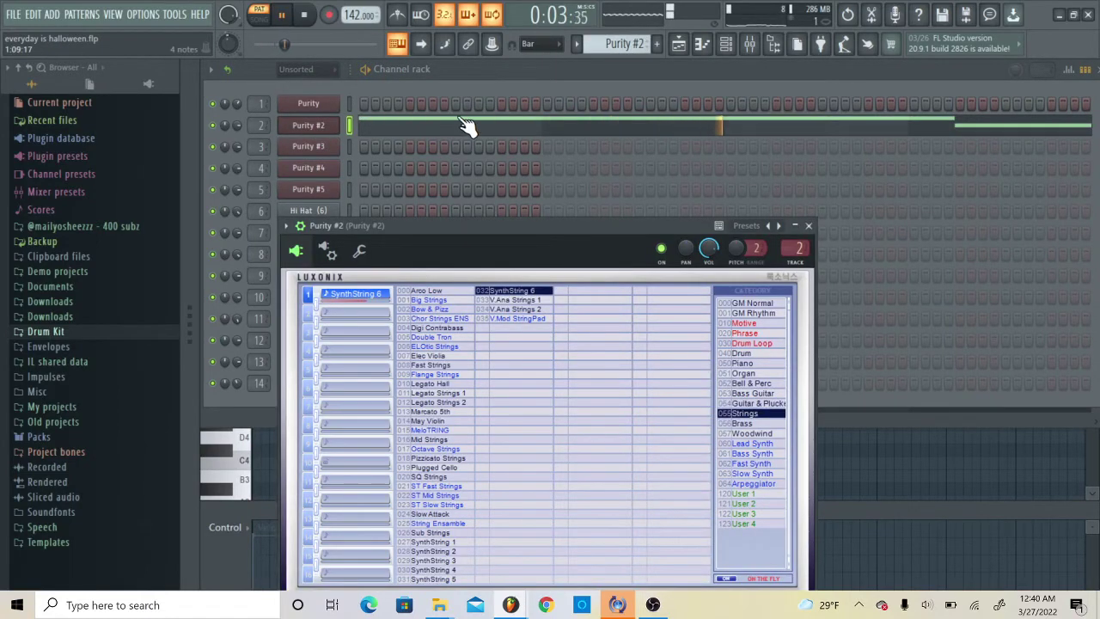
{"action": "left_click", "coordinate": [419, 136]}
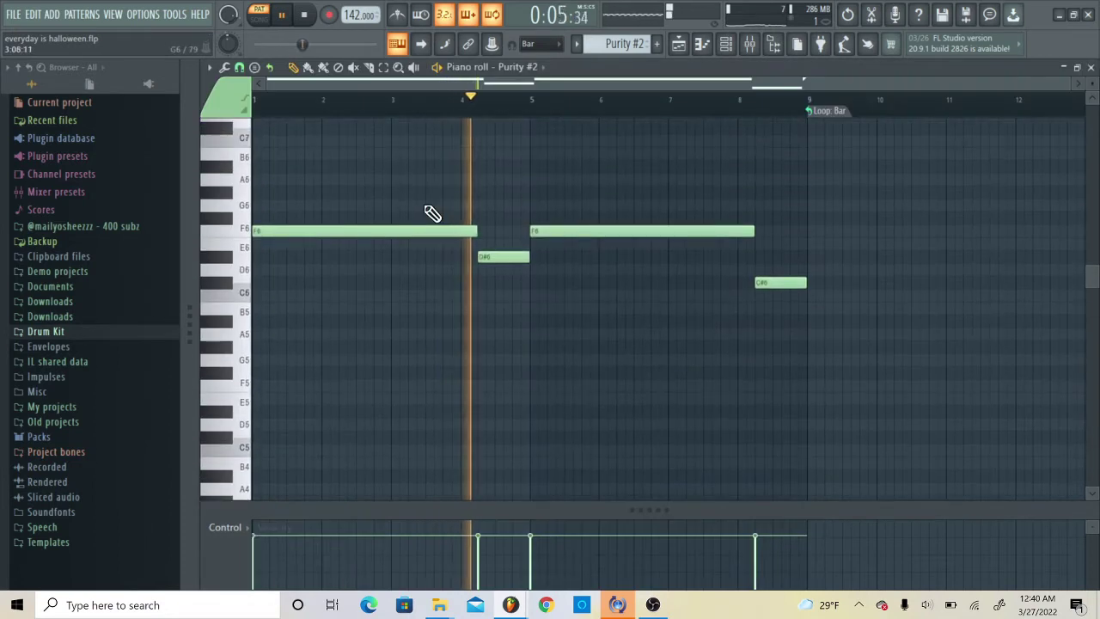
{"action": "scroll", "coordinate": [479, 146], "scroll_direction": "up", "scroll_amount": 2}
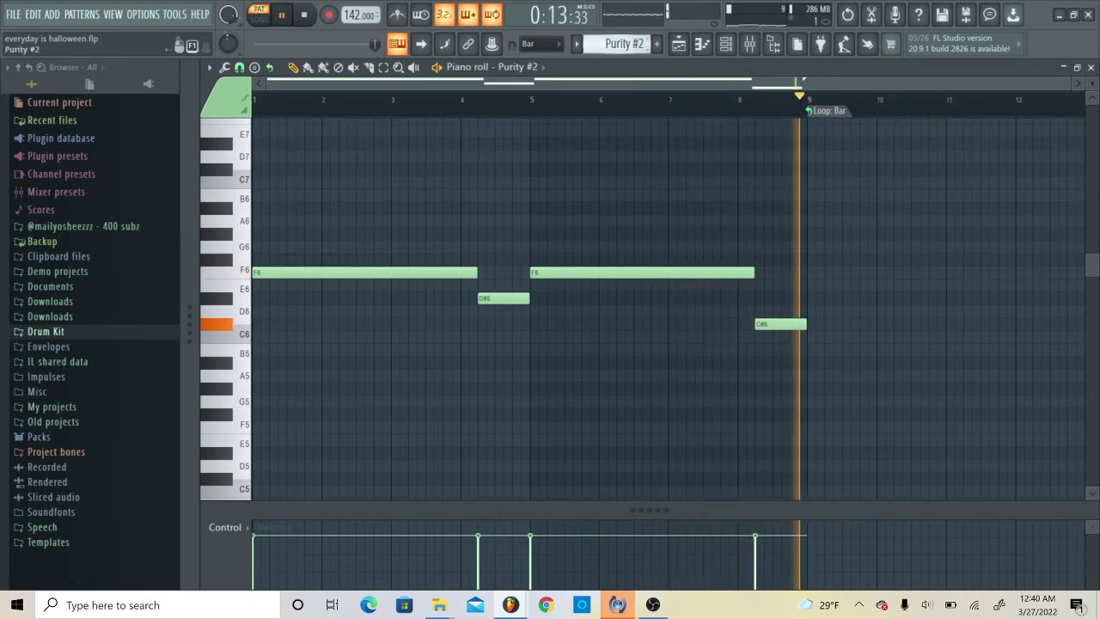
Switch to the Purity #3 pattern and examine its full note range in the piano roll during playback.
{"action": "scroll", "coordinate": [627, 44], "scroll_direction": "down", "scroll_amount": 1}
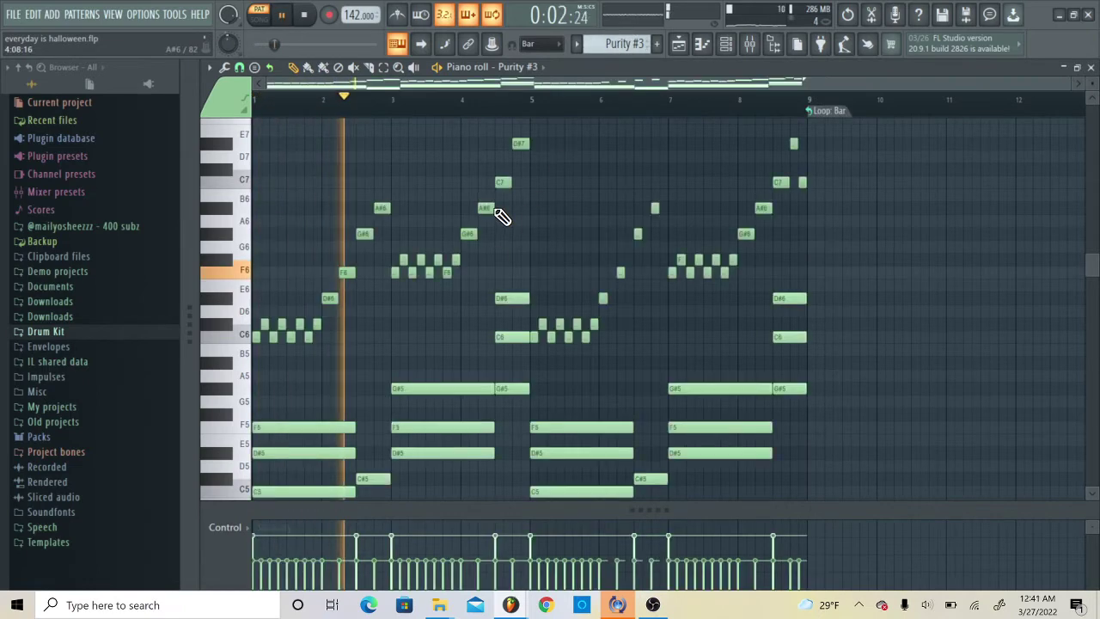
{"action": "scroll", "coordinate": [507, 311], "scroll_direction": "down", "scroll_amount": 3}
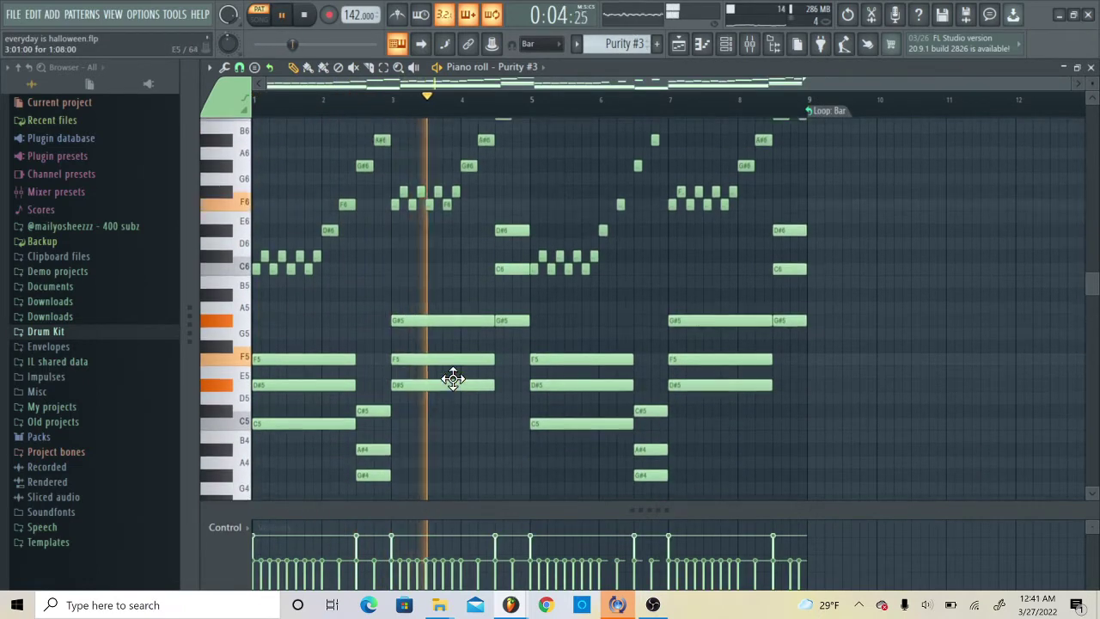
{"action": "scroll", "coordinate": [644, 292], "scroll_direction": "down", "scroll_amount": 1}
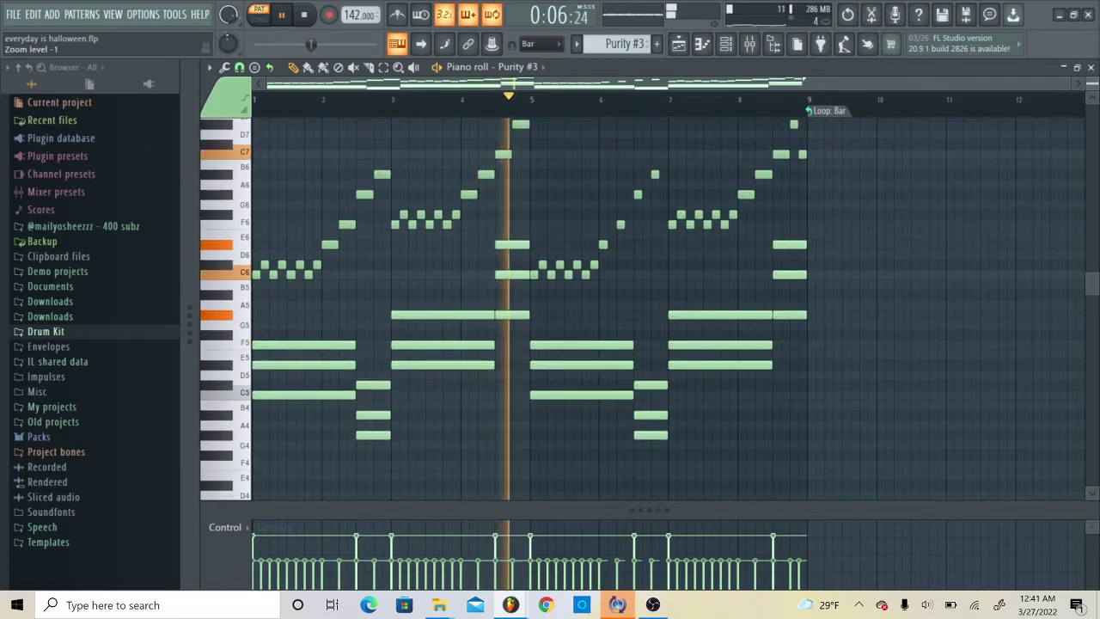
{"action": "scroll", "coordinate": [645, 293], "scroll_direction": "down", "scroll_amount": 1}
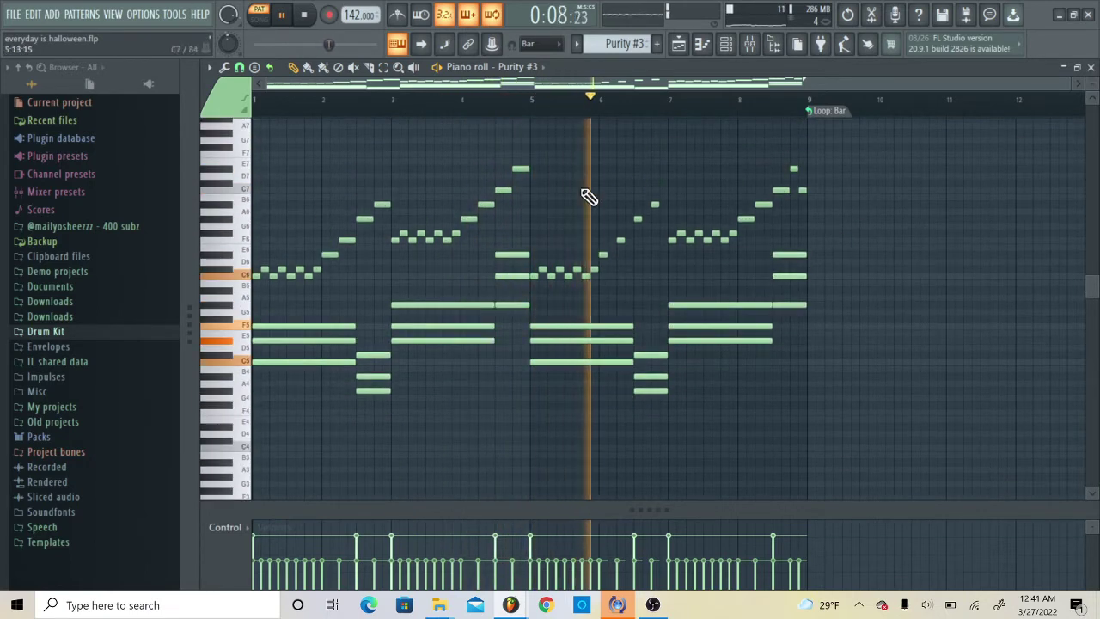
Open the Purity #3 channel's instrument from the channel rack and review its layered sounds and settings.
{"action": "left_click", "coordinate": [726, 44]}
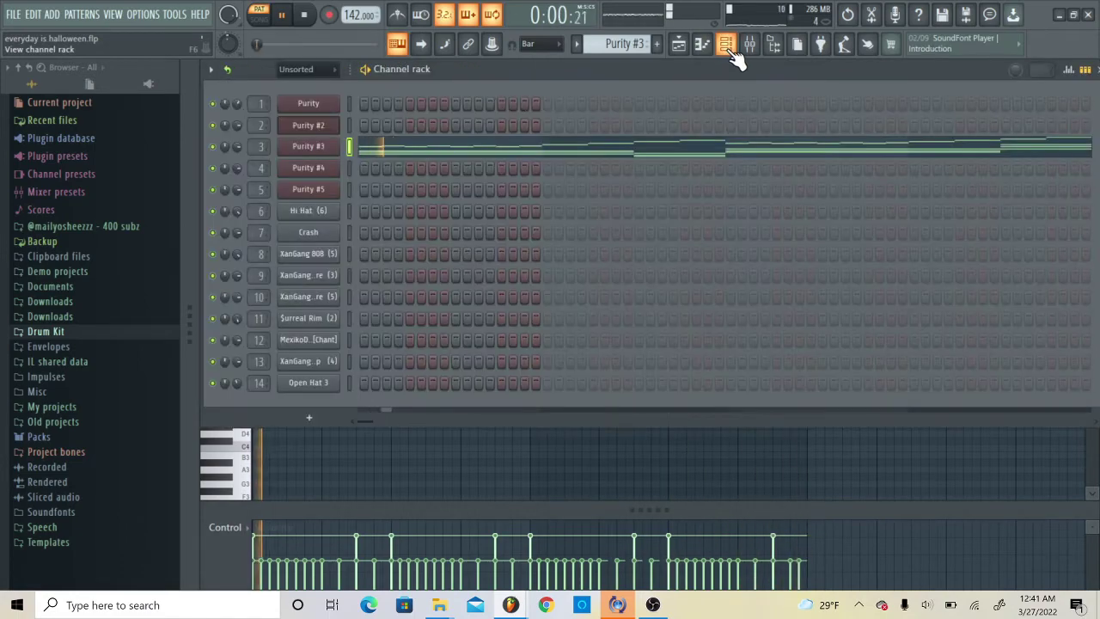
{"action": "left_click", "coordinate": [330, 147]}
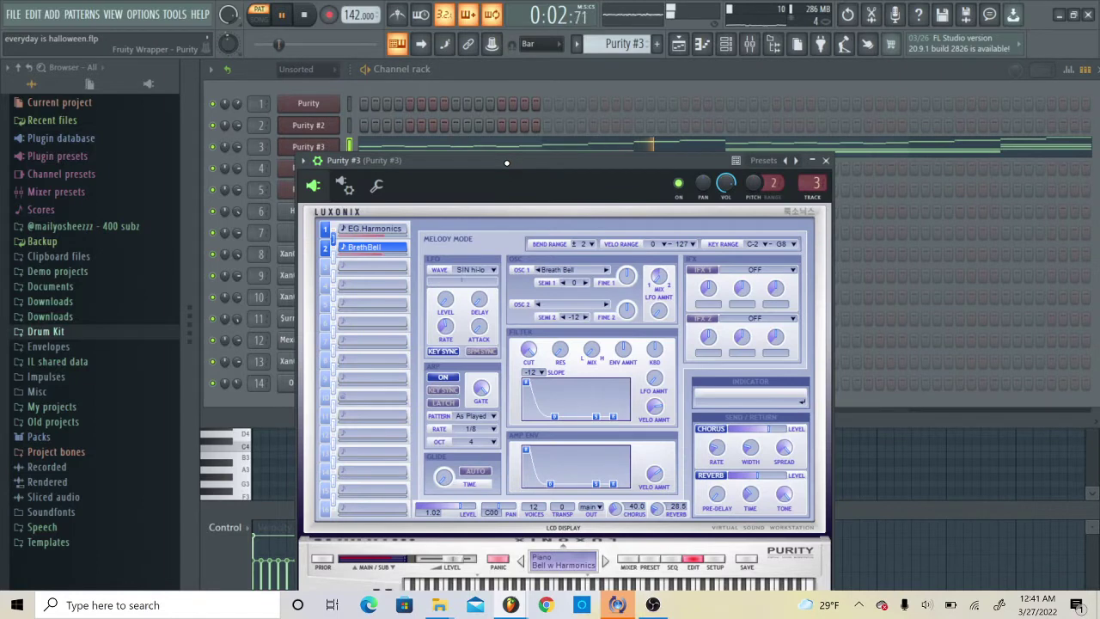
{"action": "left_click_drag", "start_coordinate": [506, 163], "coordinate": [506, 151]}
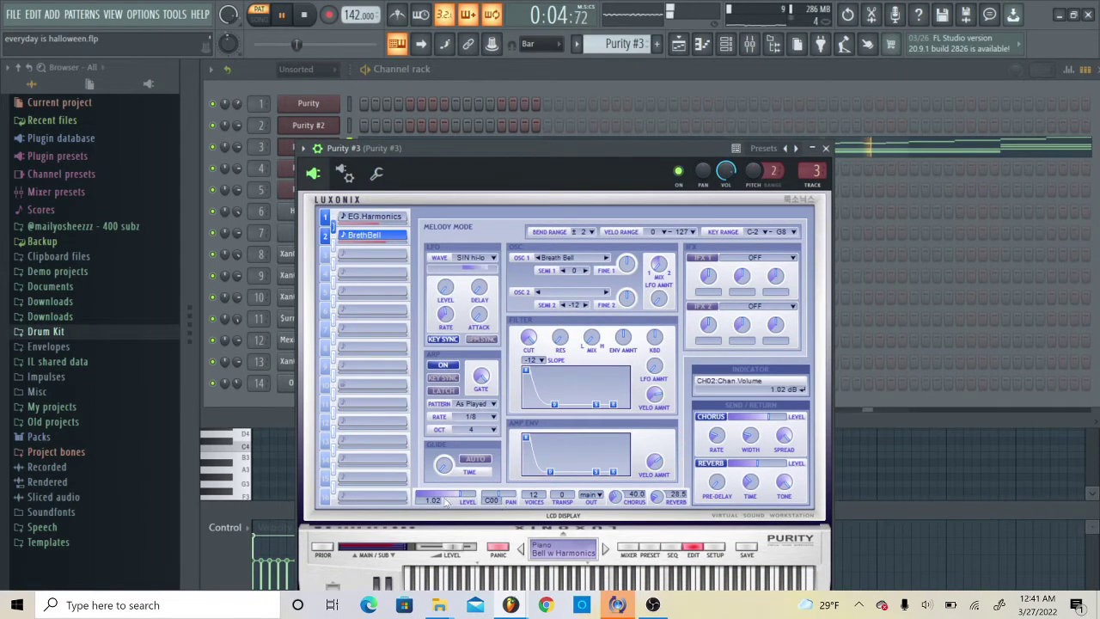
{"action": "left_click", "coordinate": [556, 82]}
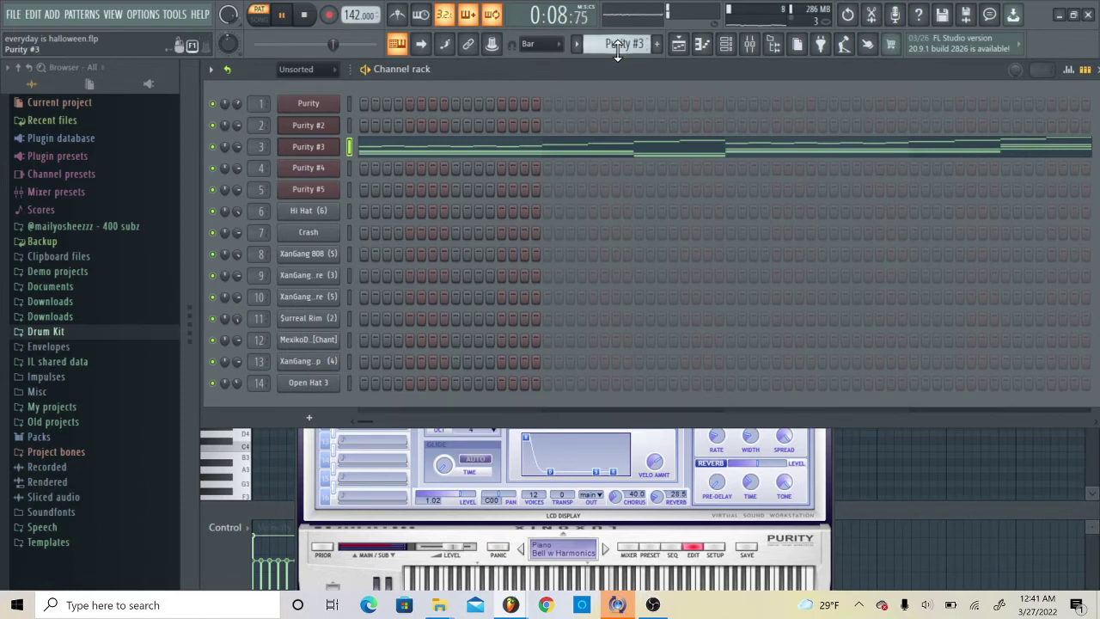
Select the Purity #4 pattern, open its instrument, and check the BrethBell layer's VOX waveform choice for oscillator 1.
{"action": "scroll", "coordinate": [617, 49], "scroll_direction": "down", "scroll_amount": 1}
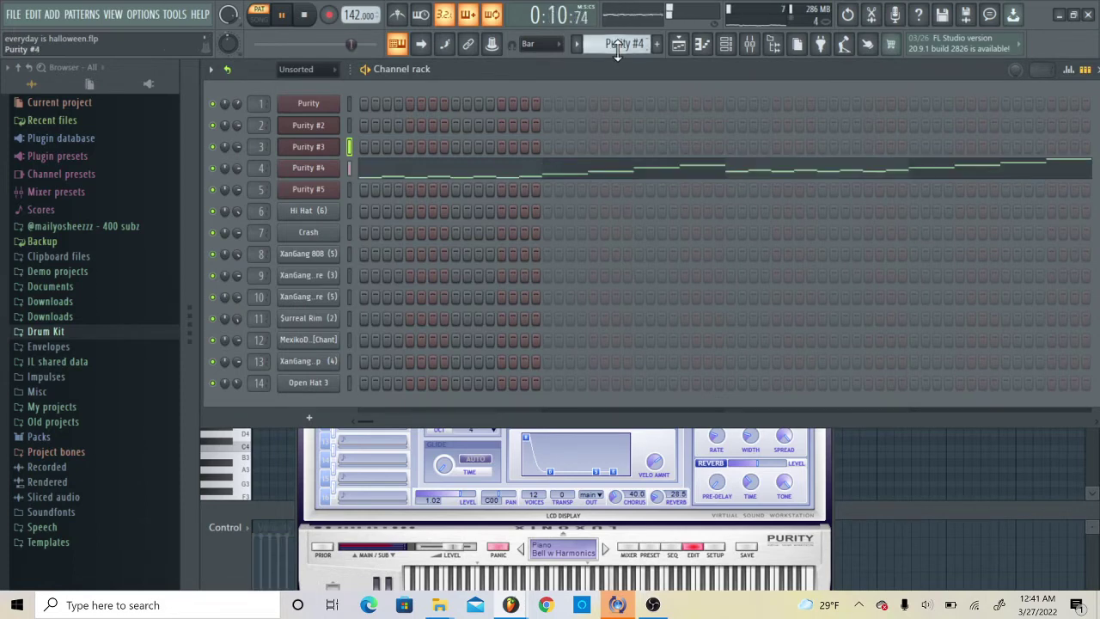
{"action": "left_click", "coordinate": [314, 170]}
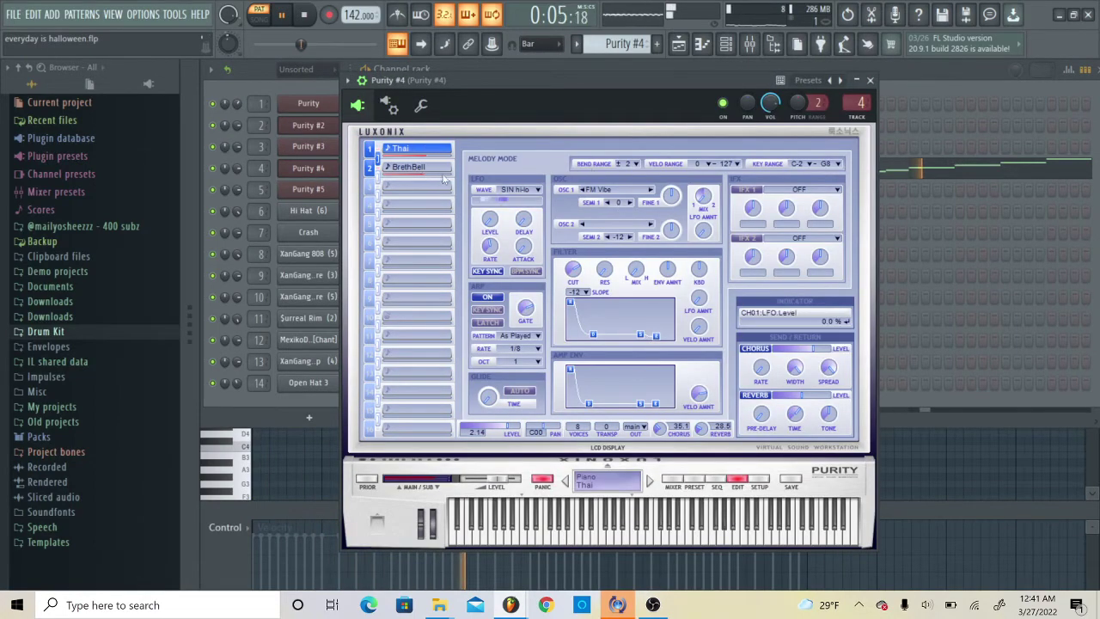
{"action": "left_click", "coordinate": [601, 192]}
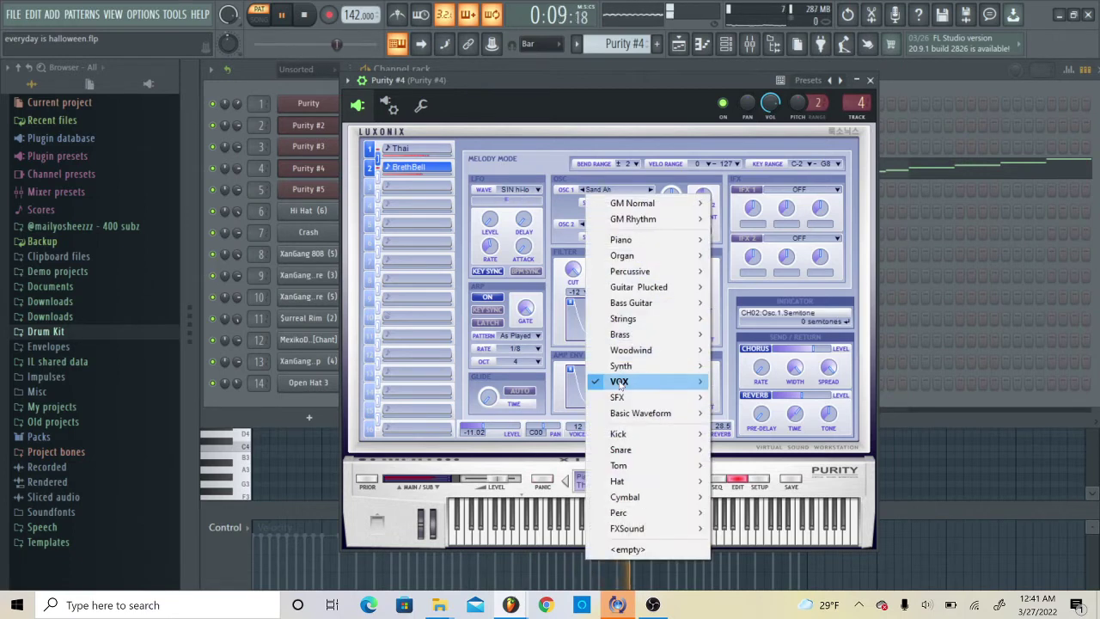
{"action": "mouse_move", "coordinate": [647, 385]}
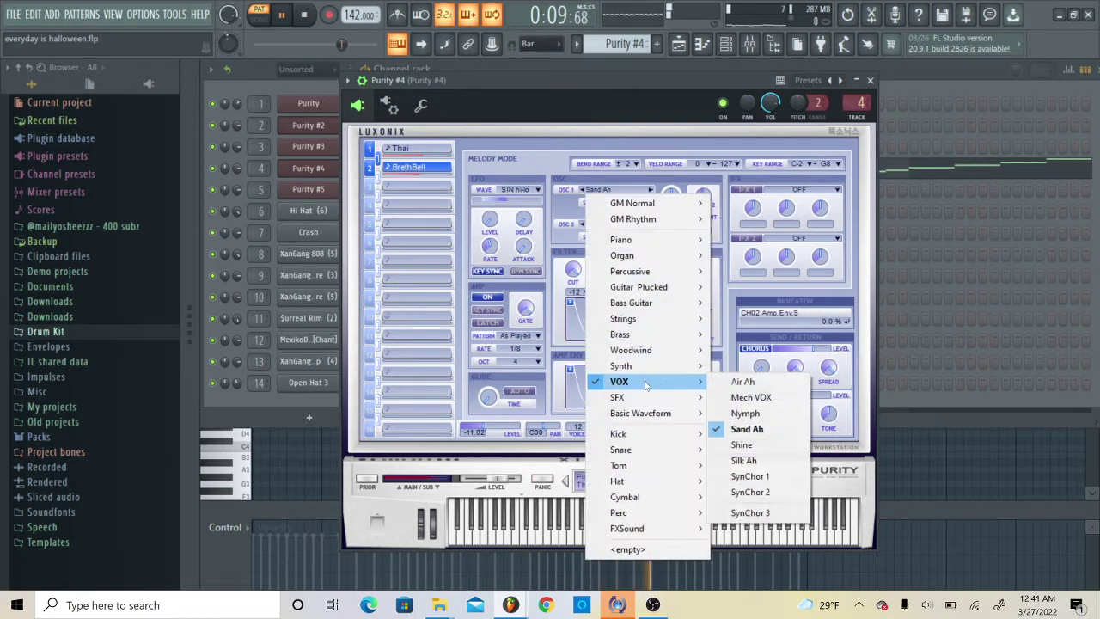
{"action": "left_click", "coordinate": [515, 123]}
Open the Purity #4 channel's notes from the channel rack and review them in the piano roll during playback.
{"action": "left_click", "coordinate": [296, 87]}
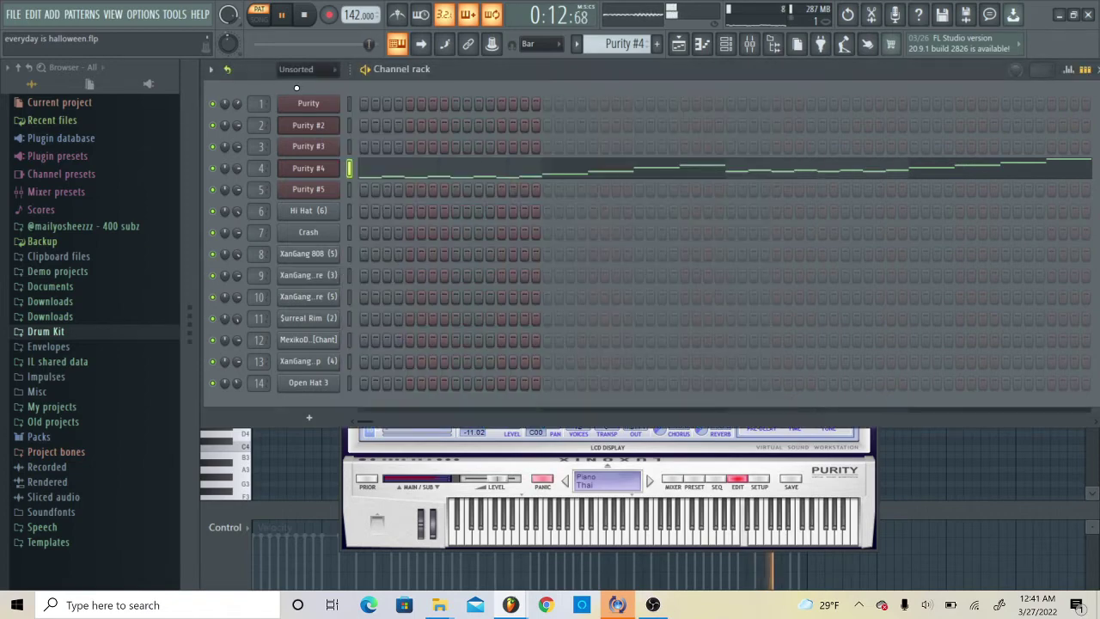
{"action": "left_click", "coordinate": [434, 183]}
{"action": "scroll", "coordinate": [415, 338], "scroll_direction": "up", "scroll_amount": 2}
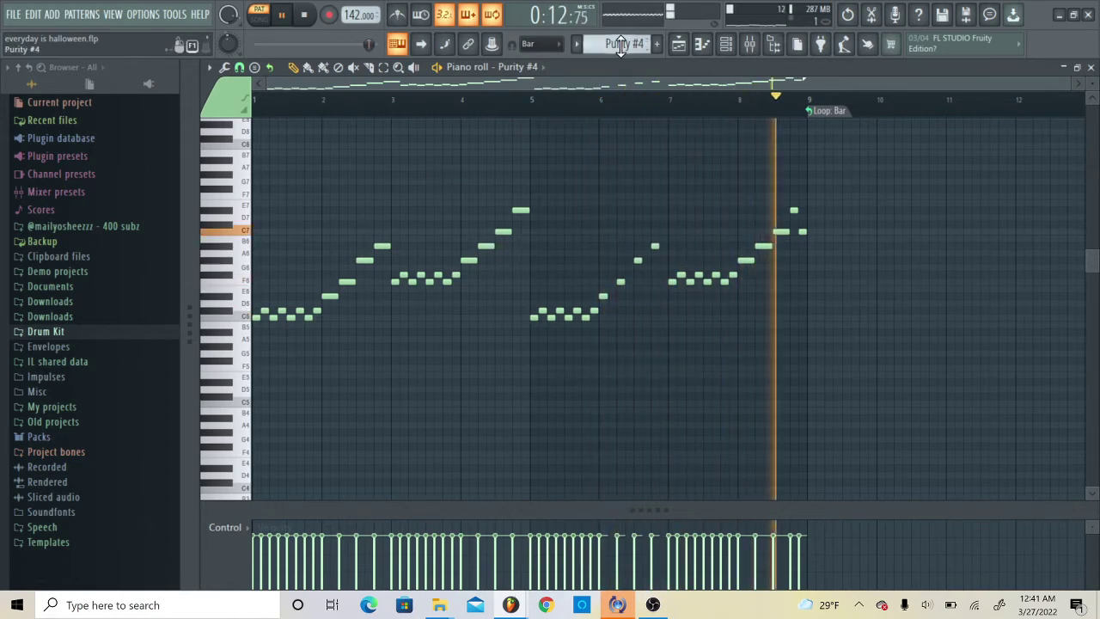
Select the Purity #5 pattern, play it, and bring its ghost notes into the piano roll for viewing.
{"action": "scroll", "coordinate": [621, 44], "scroll_direction": "down", "scroll_amount": 1}
{"action": "key", "text": "space"}
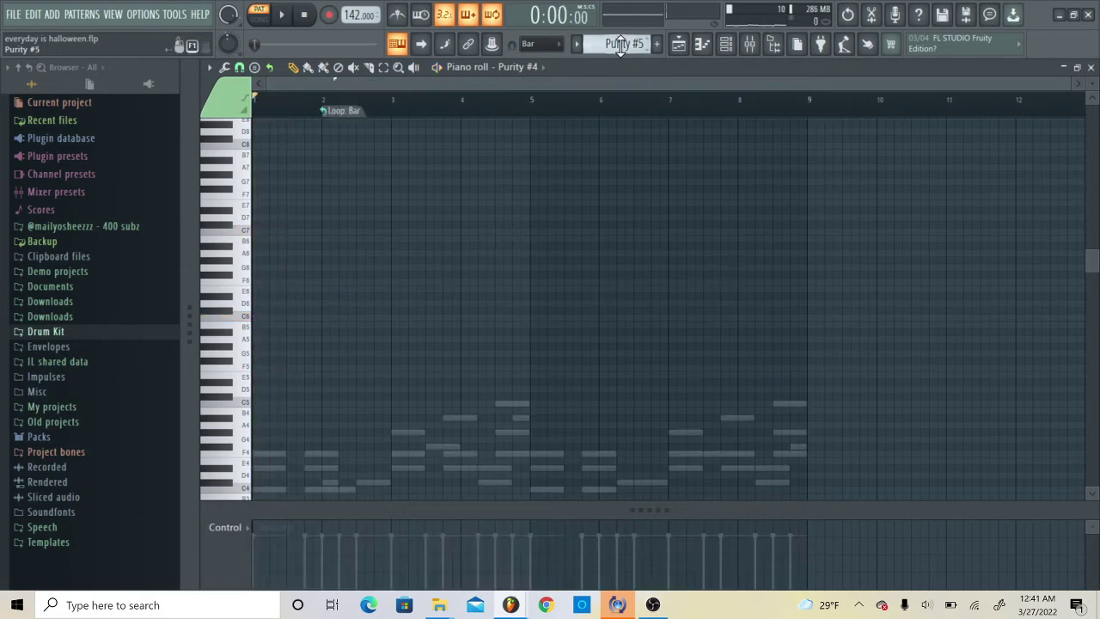
{"action": "scroll", "coordinate": [542, 367], "scroll_direction": "down", "scroll_amount": 3}
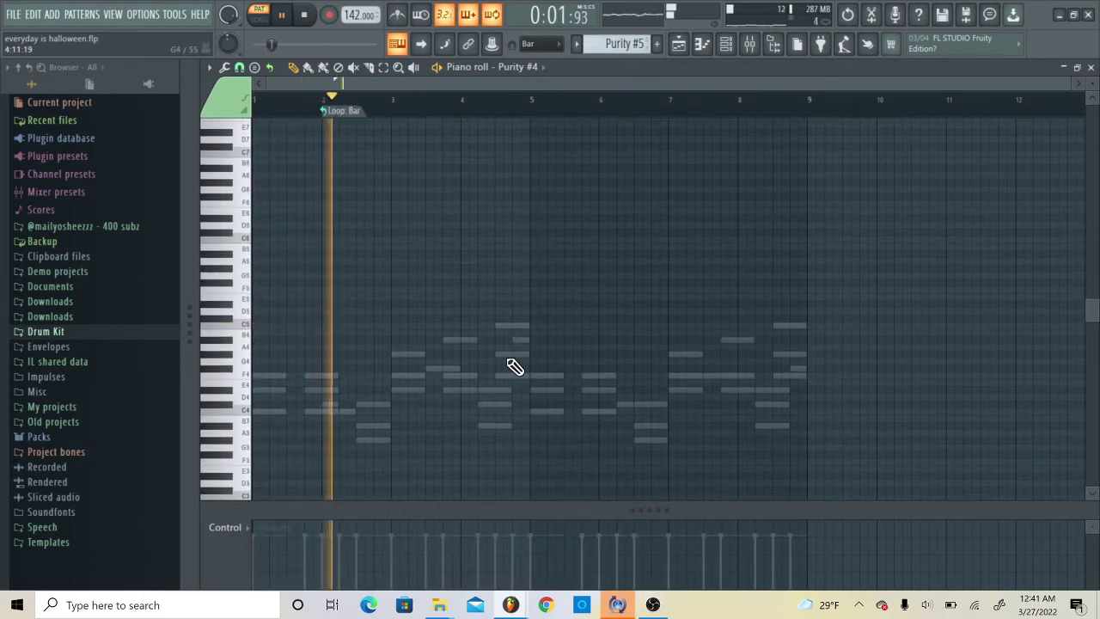
{"action": "double_click", "coordinate": [507, 356]}
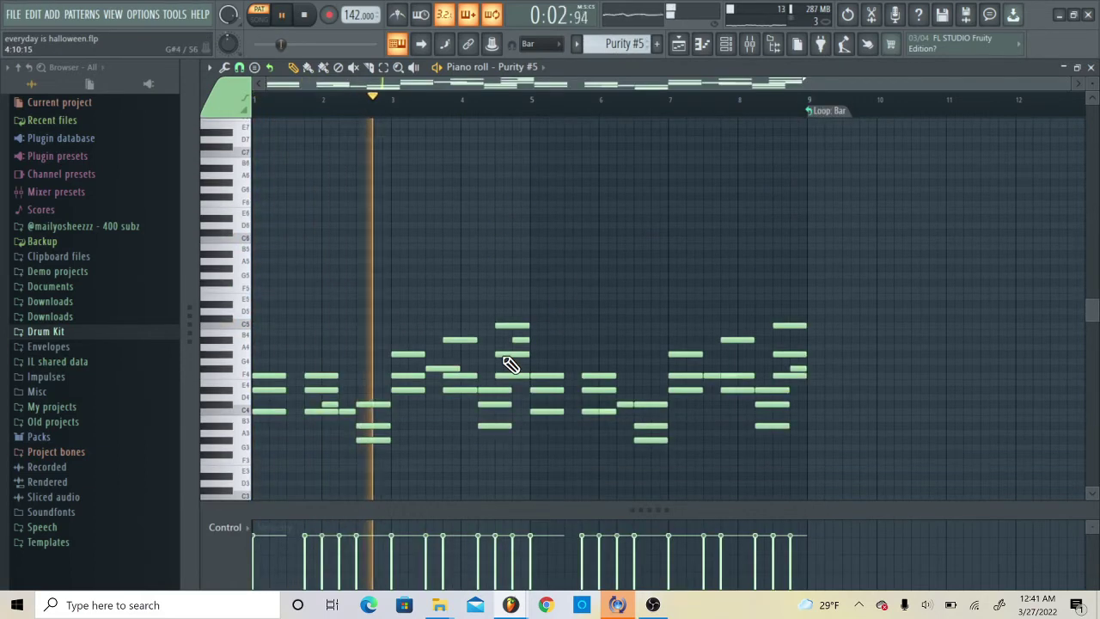
Review the Purity #5 instrument's layers and return to the channel's notes in the piano roll.
{"action": "left_click", "coordinate": [736, 49]}
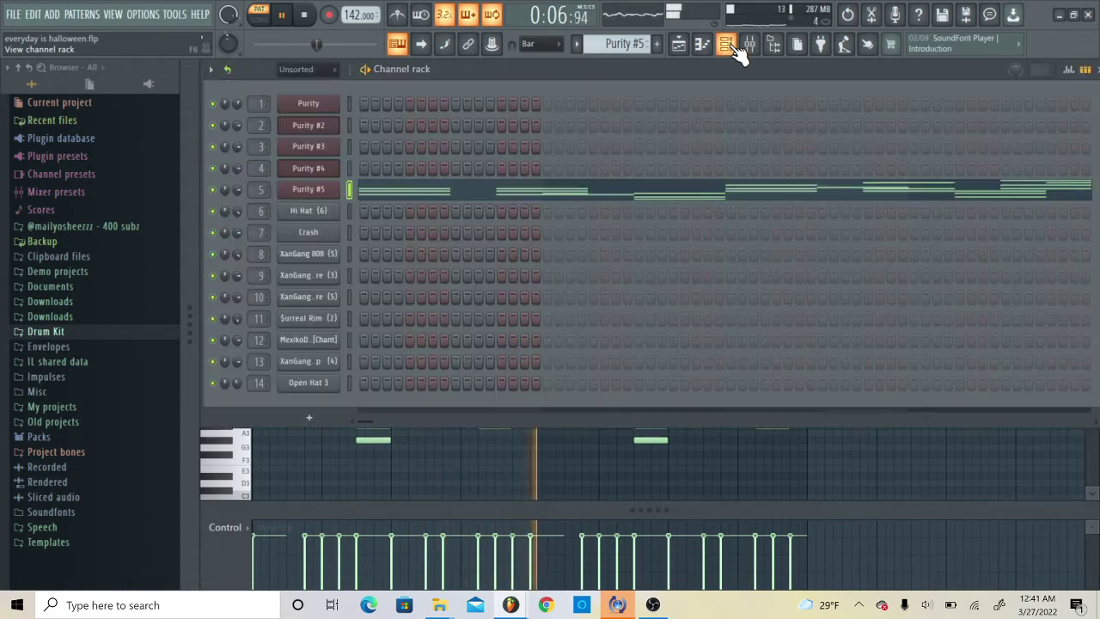
{"action": "left_click", "coordinate": [302, 193]}
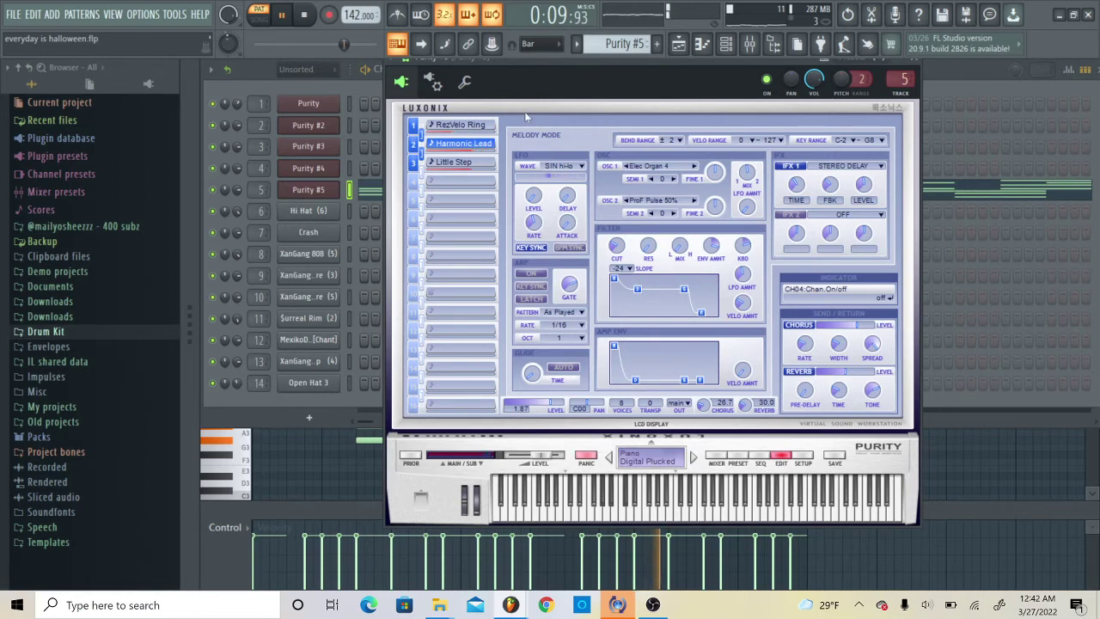
{"action": "left_click", "coordinate": [729, 51]}
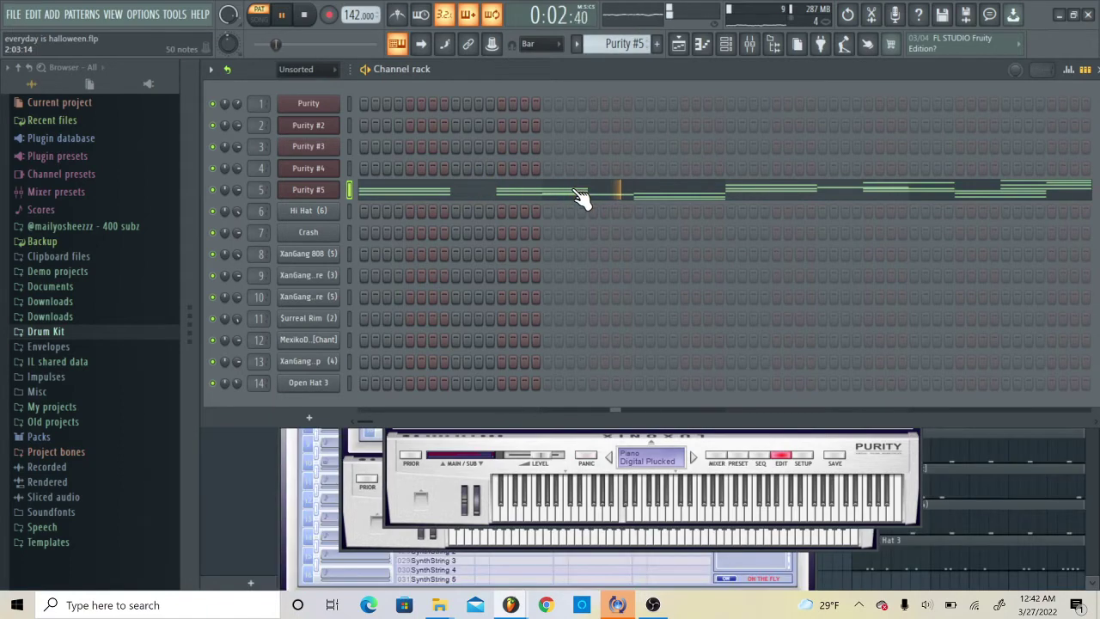
{"action": "left_click", "coordinate": [582, 195]}
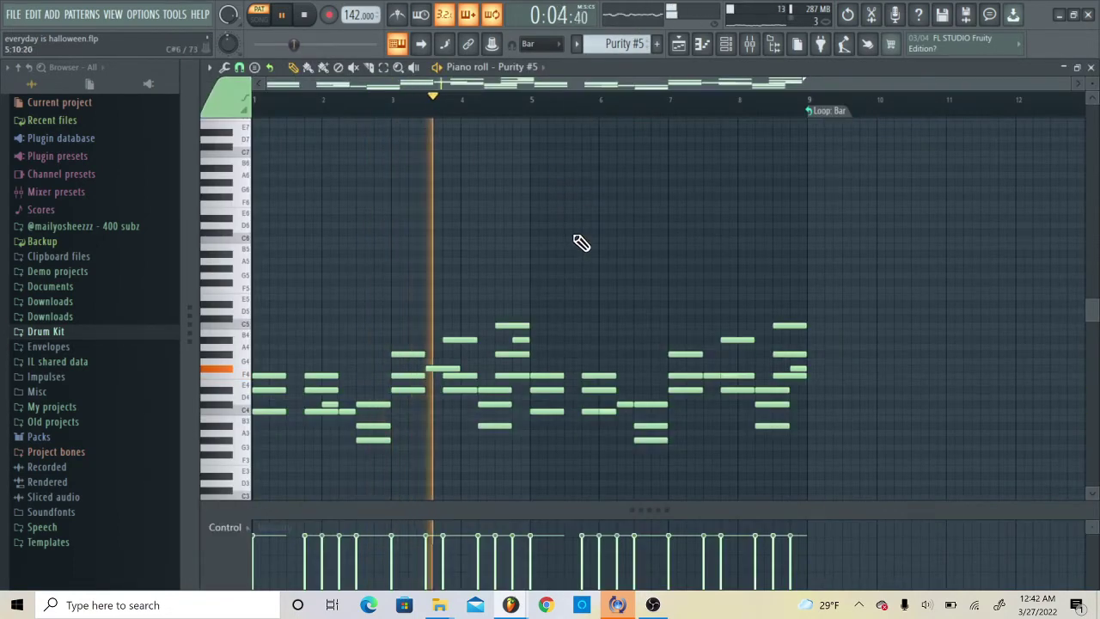
{"action": "scroll", "coordinate": [579, 241], "scroll_direction": "down", "scroll_amount": 2}
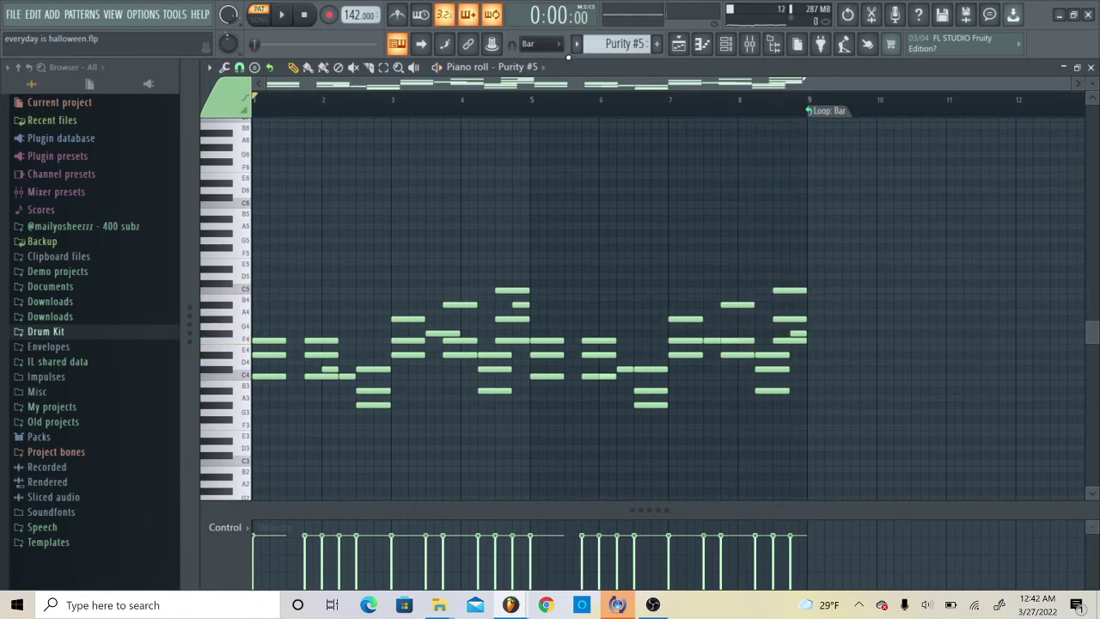
Play the Hi Hat (6) pattern with its notes shown in the piano roll and move on to the Crash pattern.
{"action": "key", "text": "Down"}
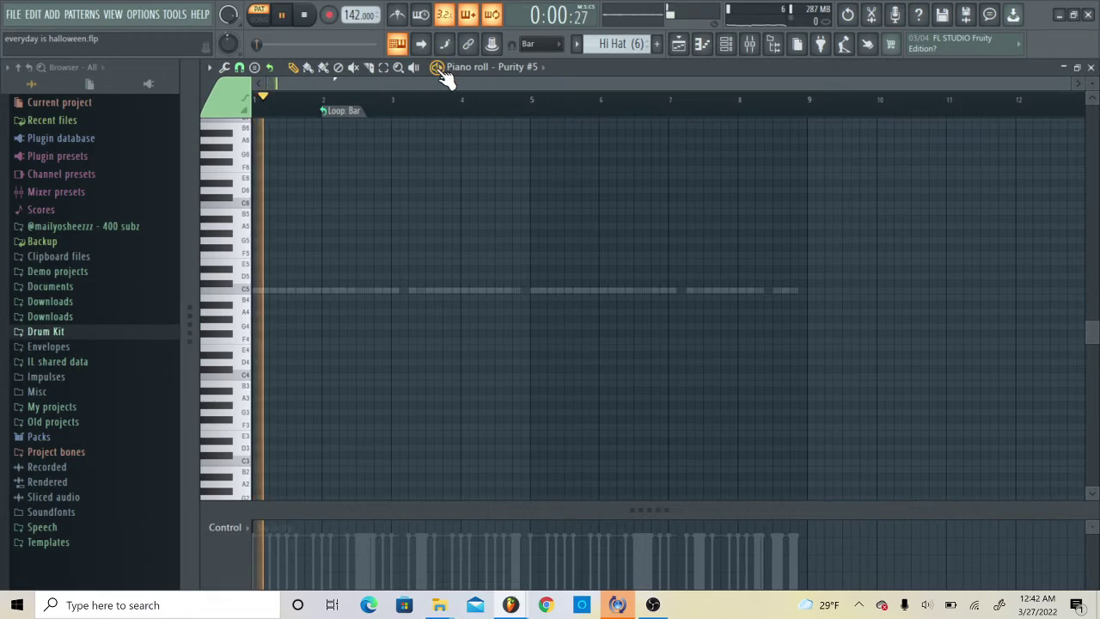
{"action": "double_click", "coordinate": [375, 292]}
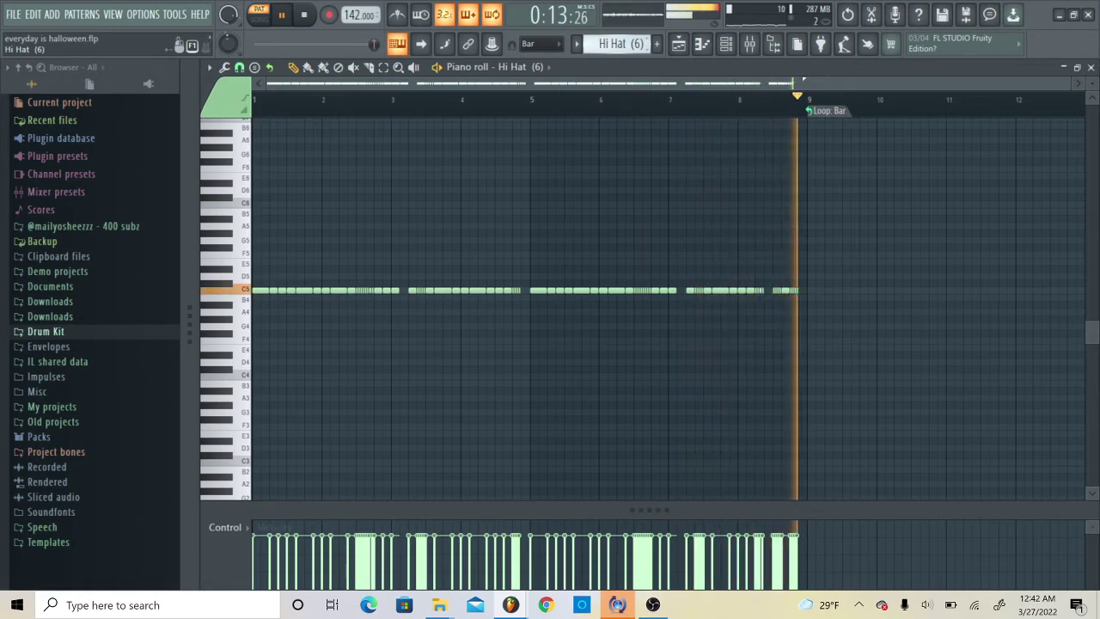
{"action": "scroll", "coordinate": [600, 45], "scroll_direction": "down", "scroll_amount": 1}
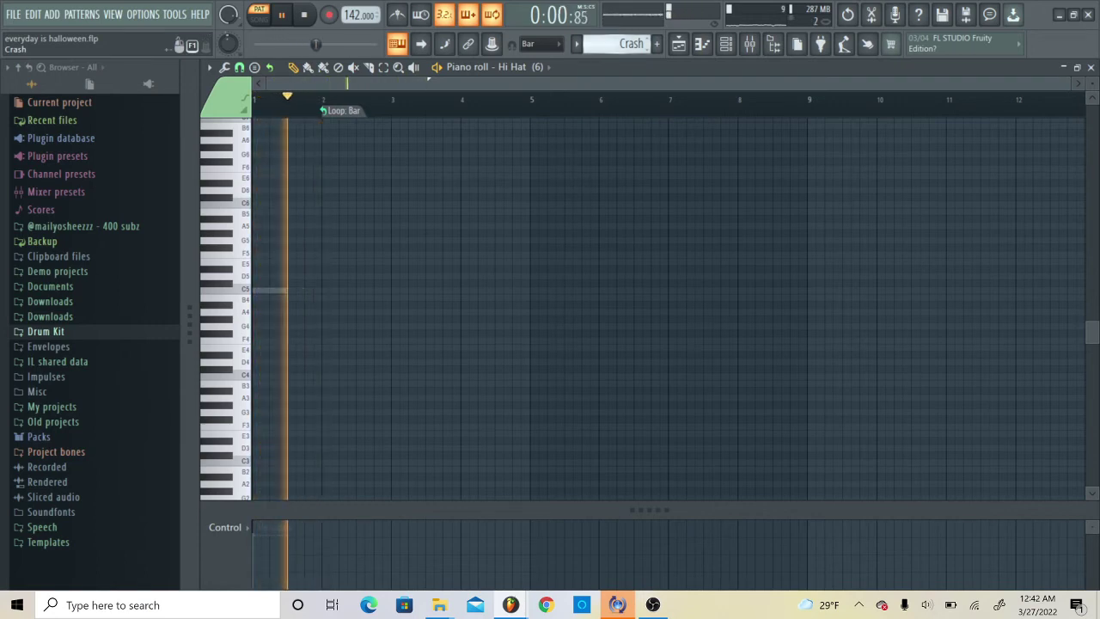
Select and play the XanGang 808 (5) pattern, showing its notes in the piano roll.
{"action": "scroll", "coordinate": [603, 44], "scroll_direction": "up", "scroll_amount": 2}
{"action": "key", "text": "space"}
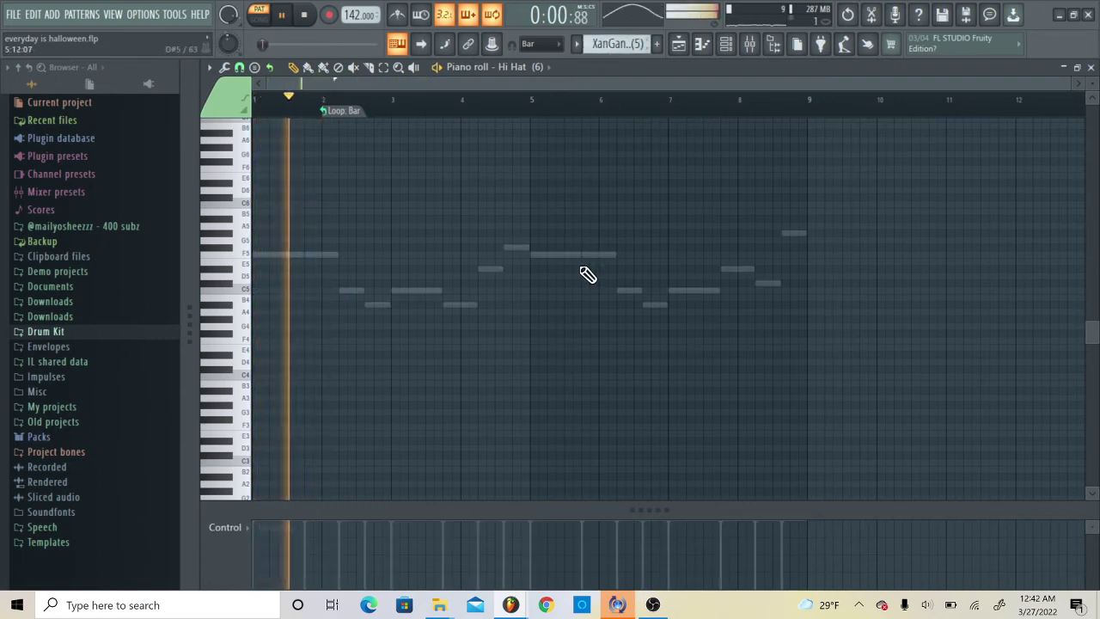
{"action": "double_click", "coordinate": [554, 256]}
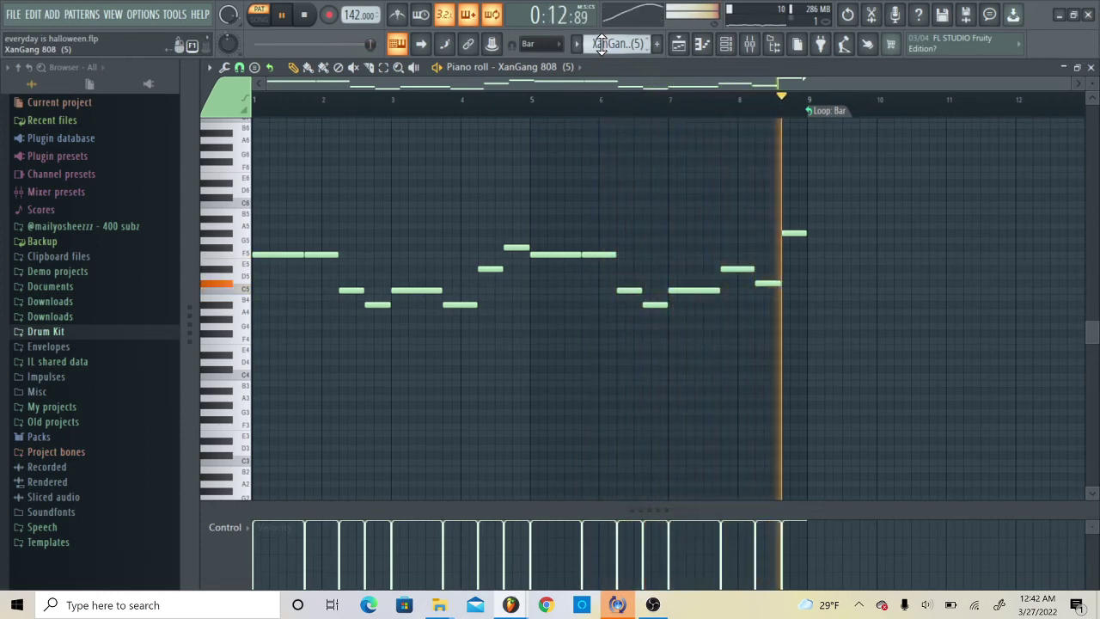
Play the XanGang Snare (3) and XanGang Snare (5) patterns, showing each one's notes in the piano roll.
{"action": "scroll", "coordinate": [602, 45], "scroll_direction": "up", "scroll_amount": 2}
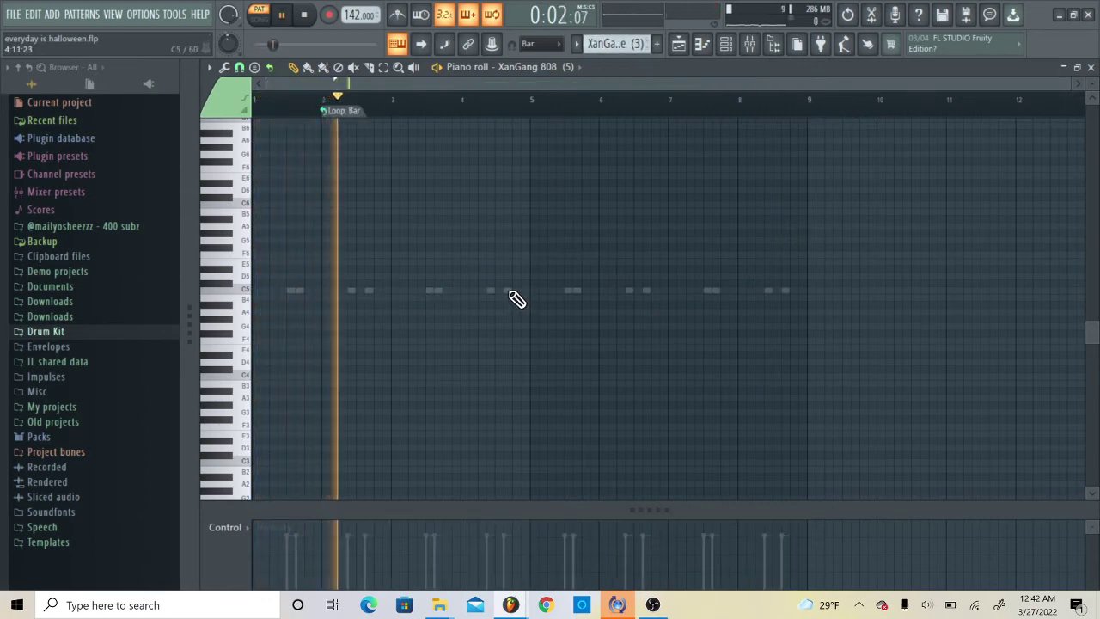
{"action": "double_click", "coordinate": [509, 292]}
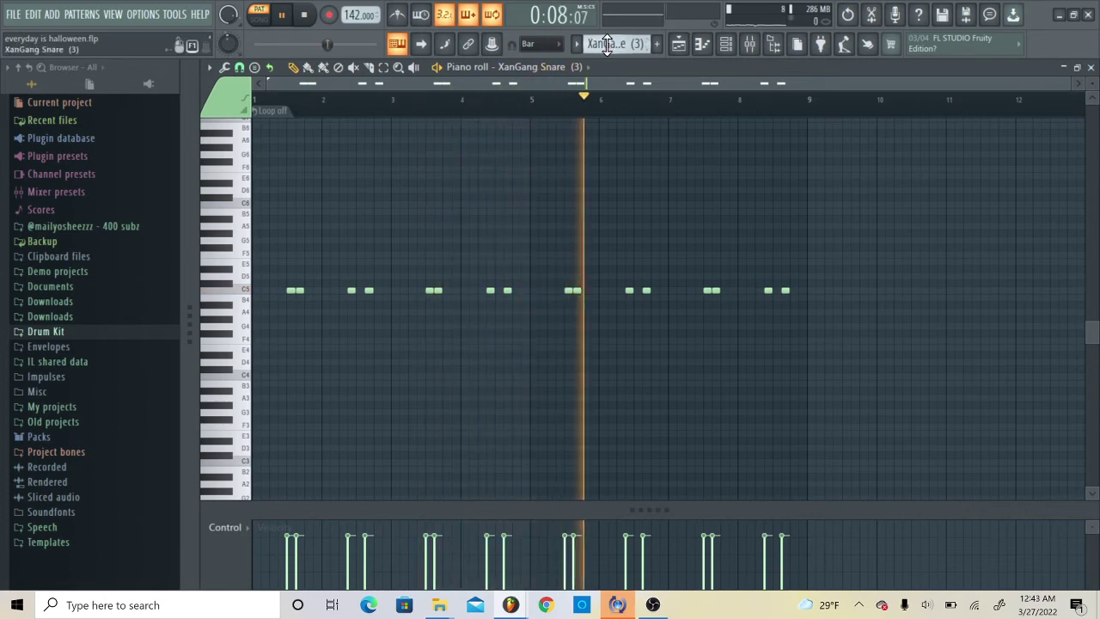
{"action": "scroll", "coordinate": [607, 45], "scroll_direction": "down", "scroll_amount": 2}
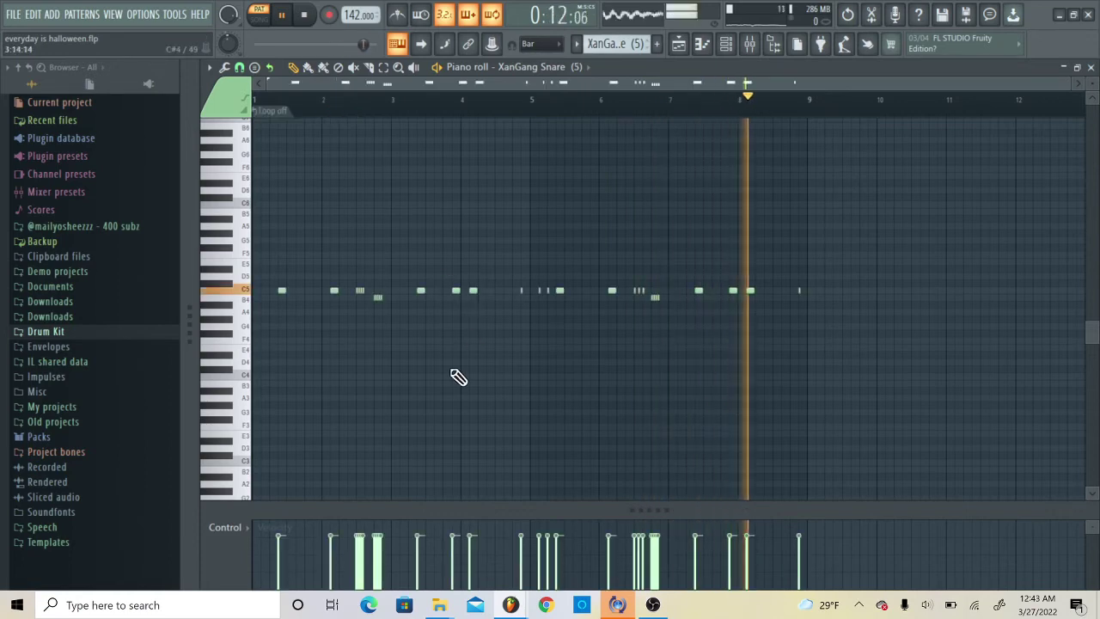
{"action": "key", "text": "space"}
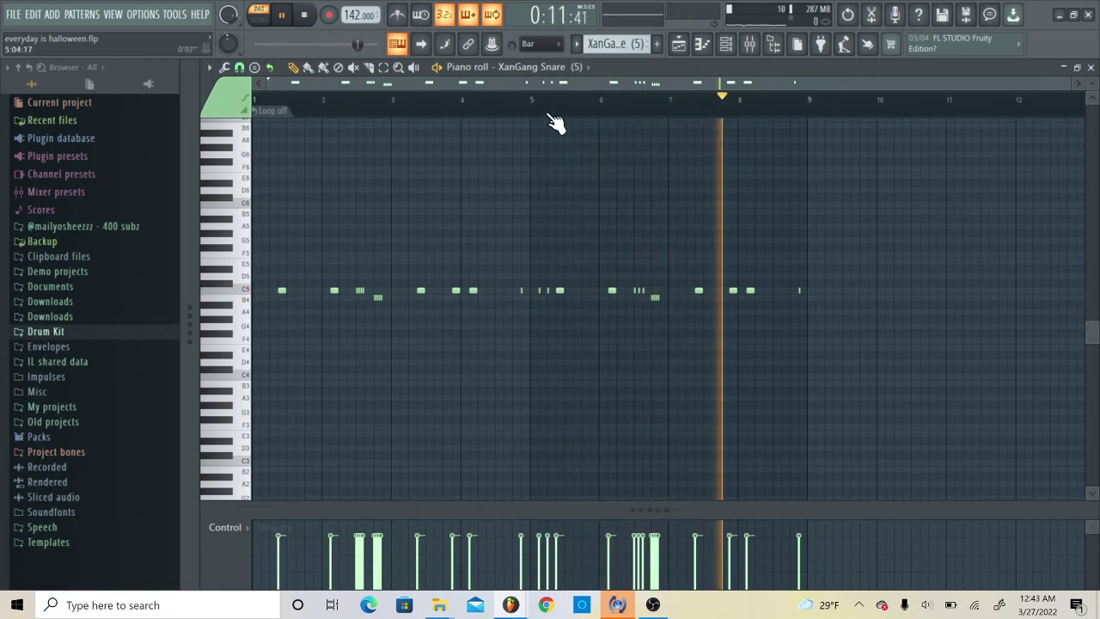
Play the $urreal Rim (2) and MexikoDro [Chant] patterns, bringing the chant's ghost notes into the piano roll.
{"action": "scroll", "coordinate": [604, 43], "scroll_direction": "up", "scroll_amount": 3}
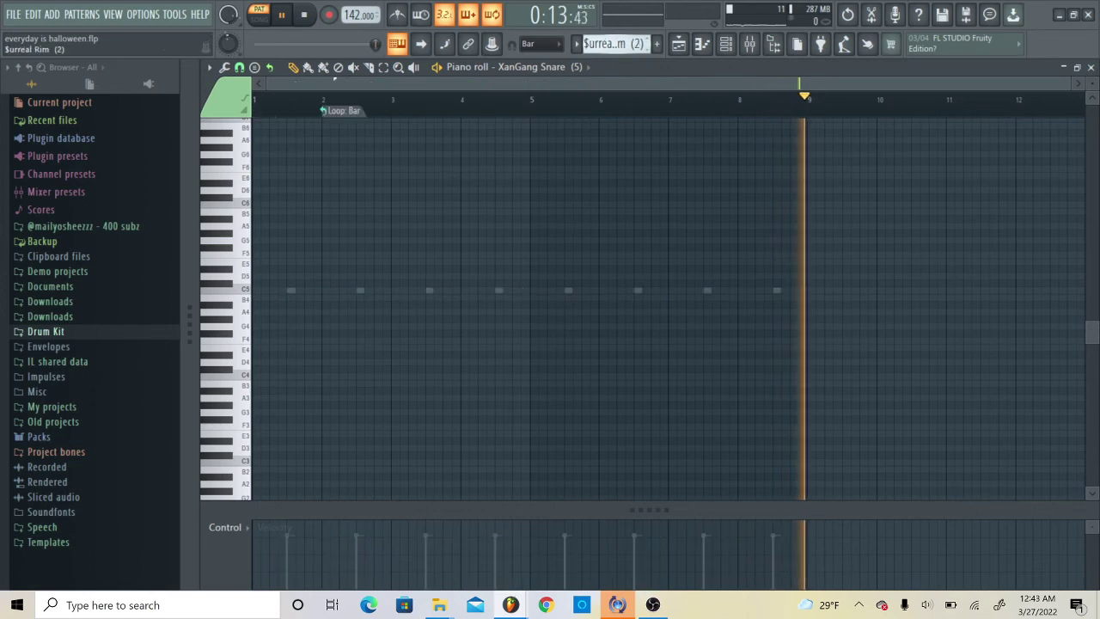
{"action": "key", "text": "space"}
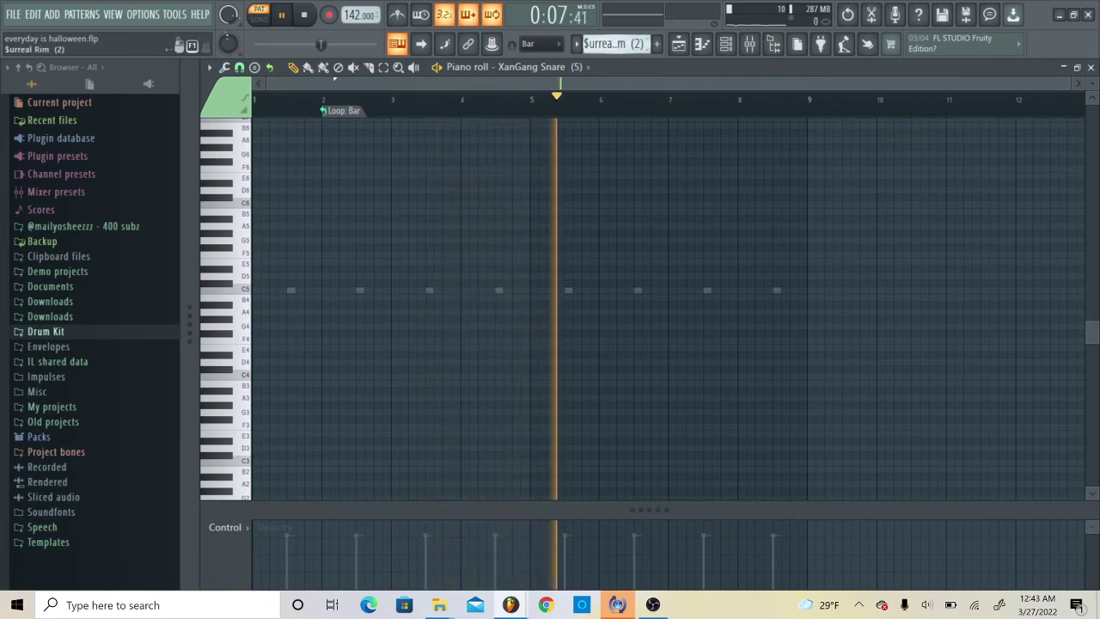
{"action": "scroll", "coordinate": [611, 43], "scroll_direction": "down", "scroll_amount": 3}
{"action": "key", "text": "space"}
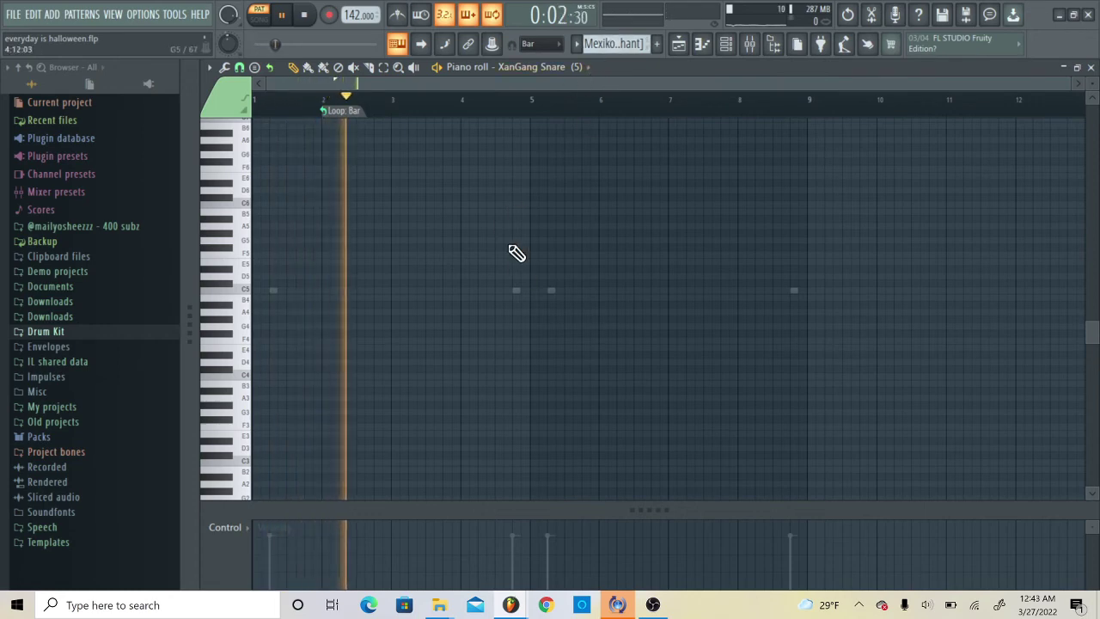
{"action": "double_click", "coordinate": [551, 290]}
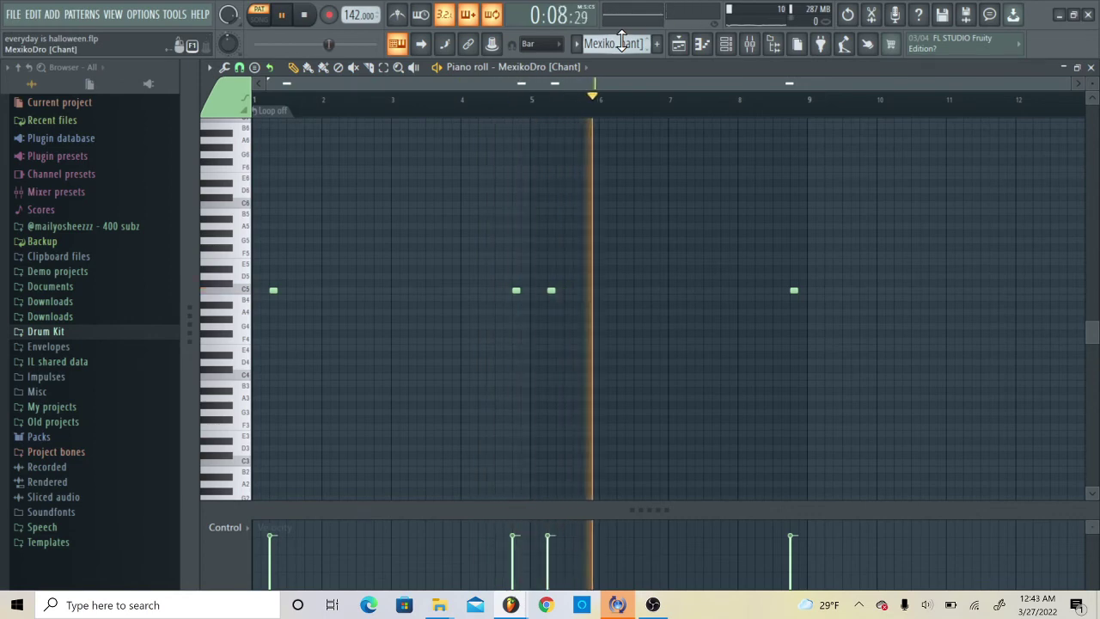
Play the XanGang Klap (4) pattern with the channel rack shown, and bring the Open Hat 3 pattern's notes into the piano roll.
{"action": "scroll", "coordinate": [617, 45], "scroll_direction": "up", "scroll_amount": 1}
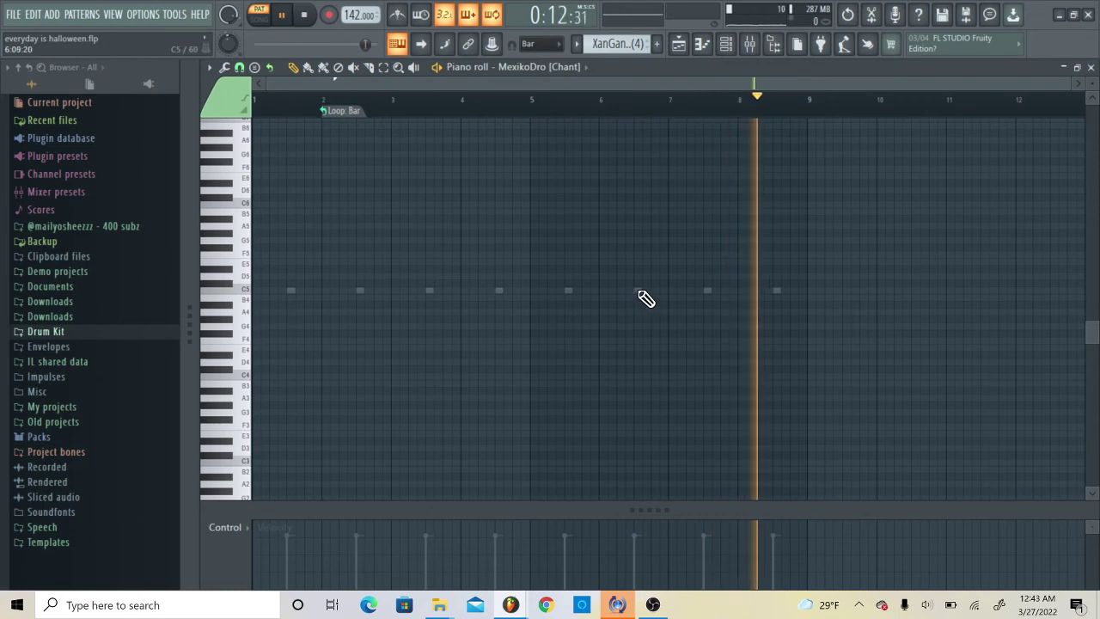
{"action": "left_click", "coordinate": [725, 43]}
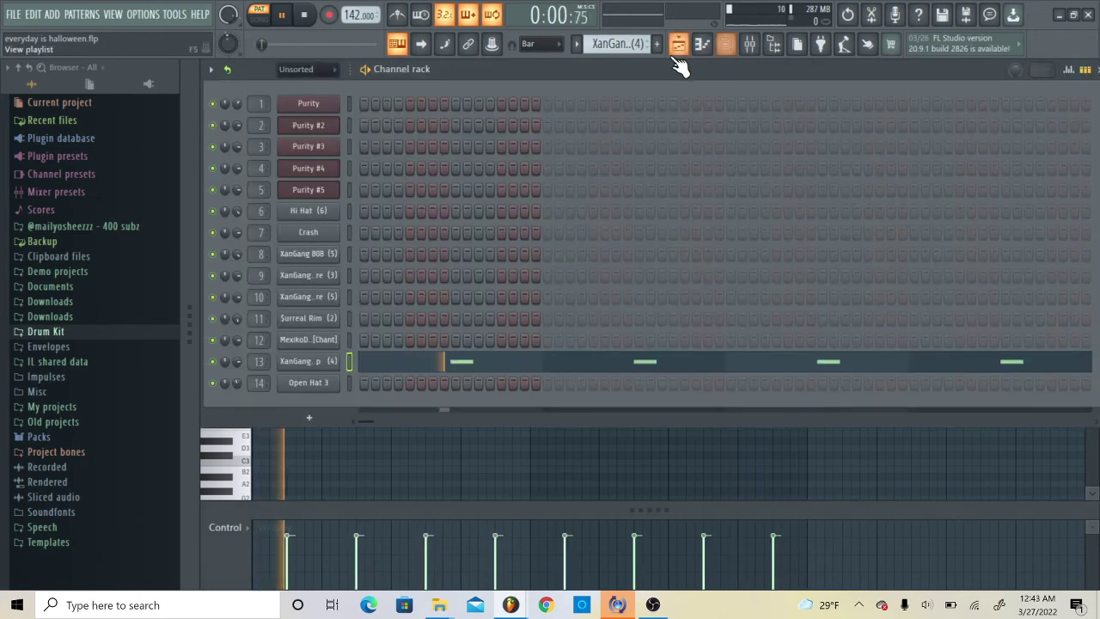
{"action": "scroll", "coordinate": [605, 49], "scroll_direction": "up", "scroll_amount": 1}
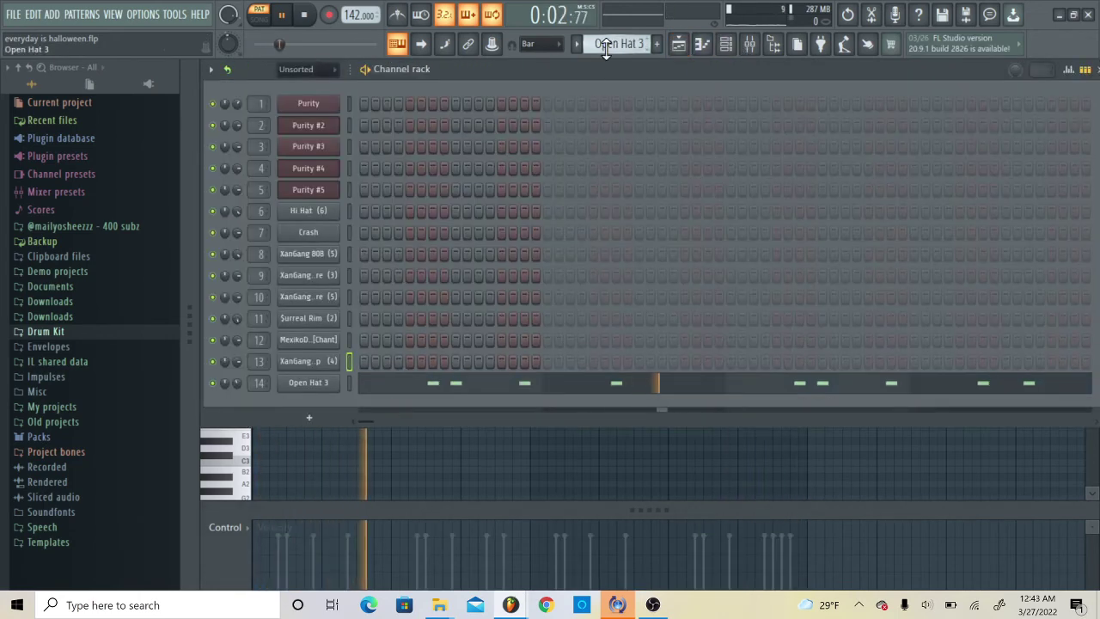
{"action": "left_click", "coordinate": [461, 392]}
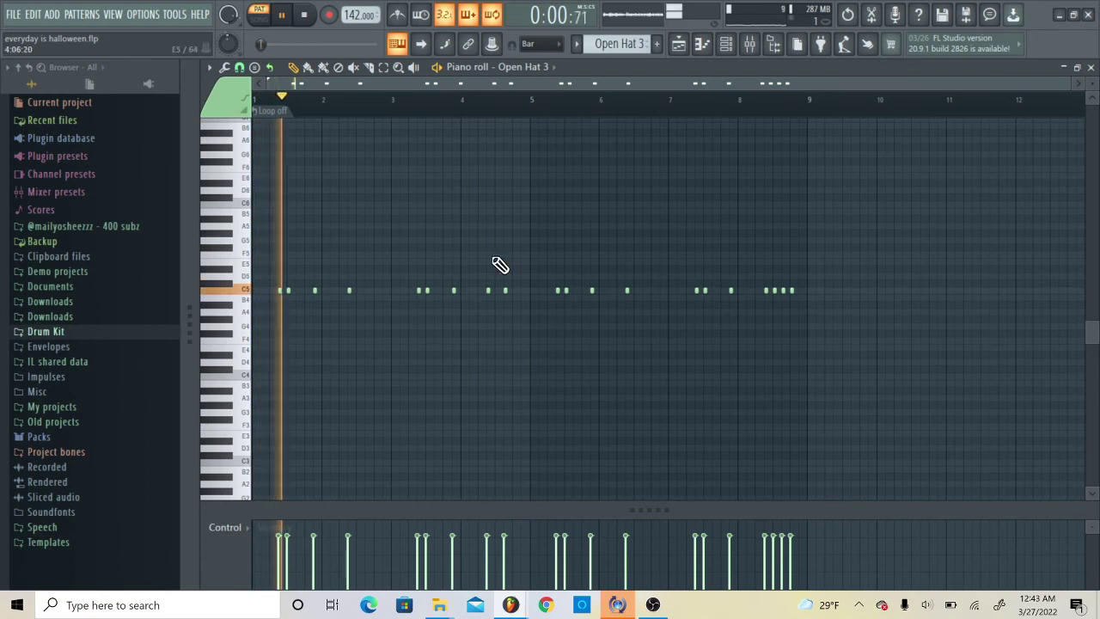
Show the playlist and play the full arrangement in song mode, examining how the patterns are laid out across the tracks.
{"action": "left_click", "coordinate": [681, 44]}
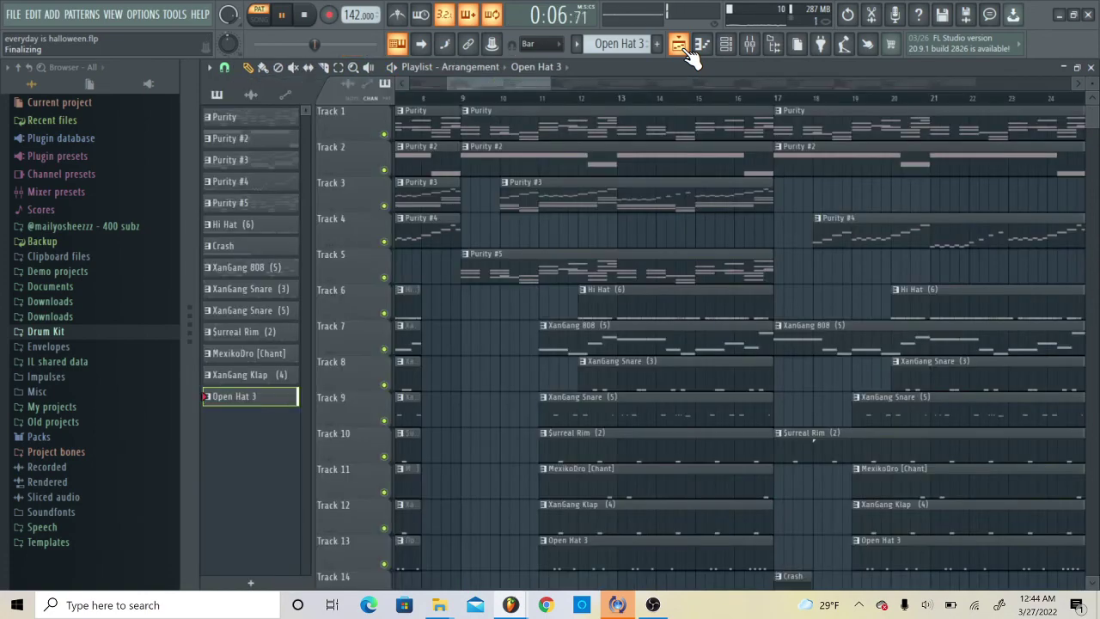
{"action": "scroll", "coordinate": [455, 101], "scroll_direction": "down", "scroll_amount": 5}
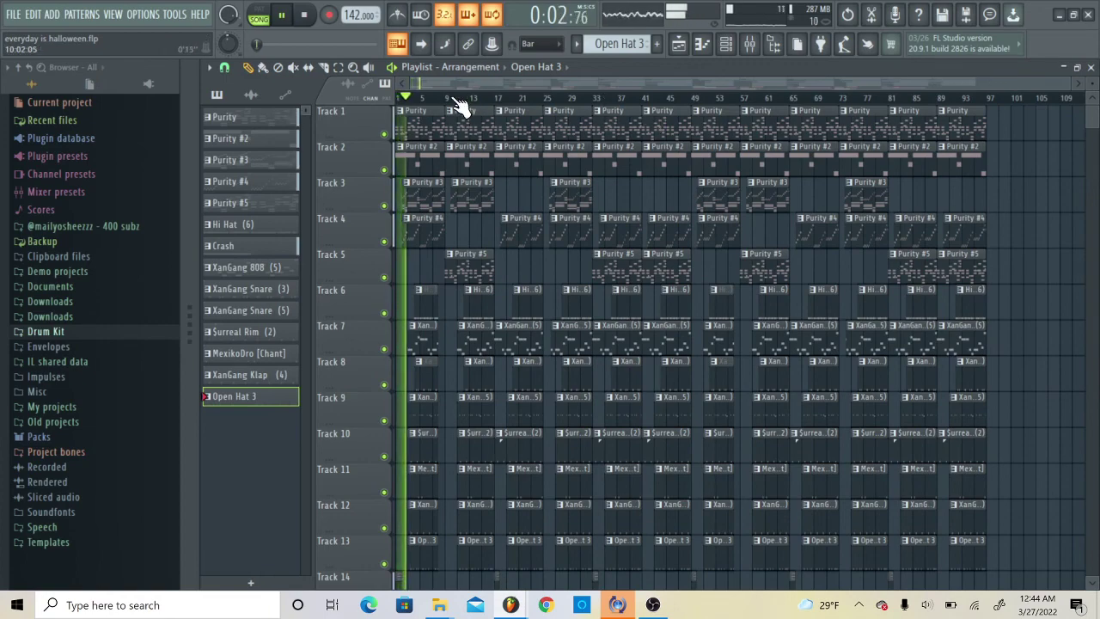
{"action": "scroll", "coordinate": [456, 103], "scroll_direction": "up", "scroll_amount": 5}
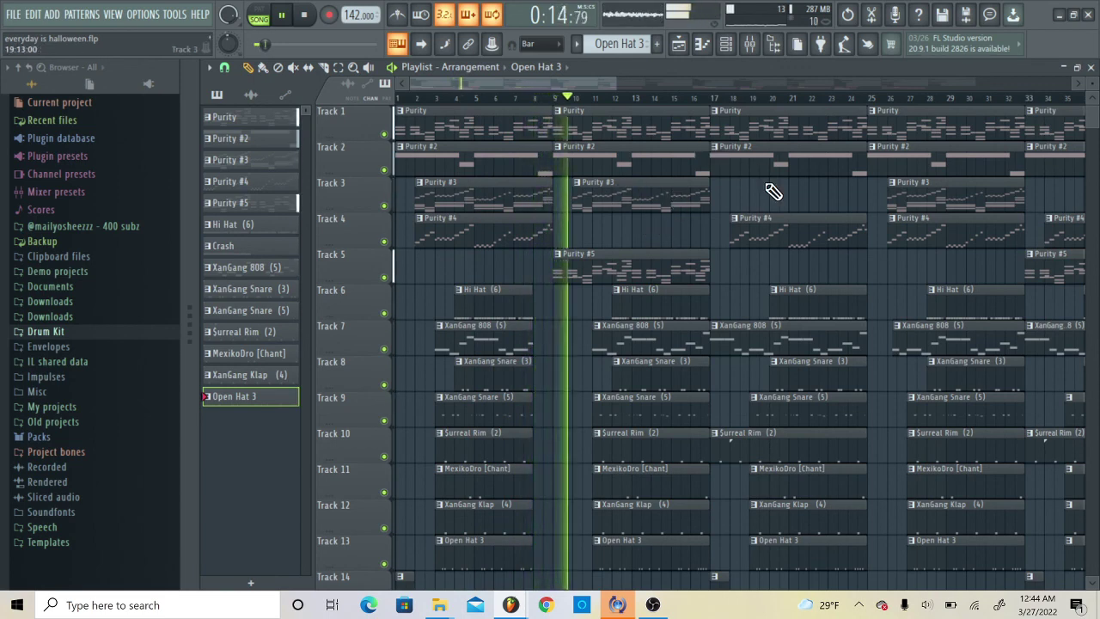
{"action": "scroll", "coordinate": [726, 115], "scroll_direction": "down", "scroll_amount": 3}
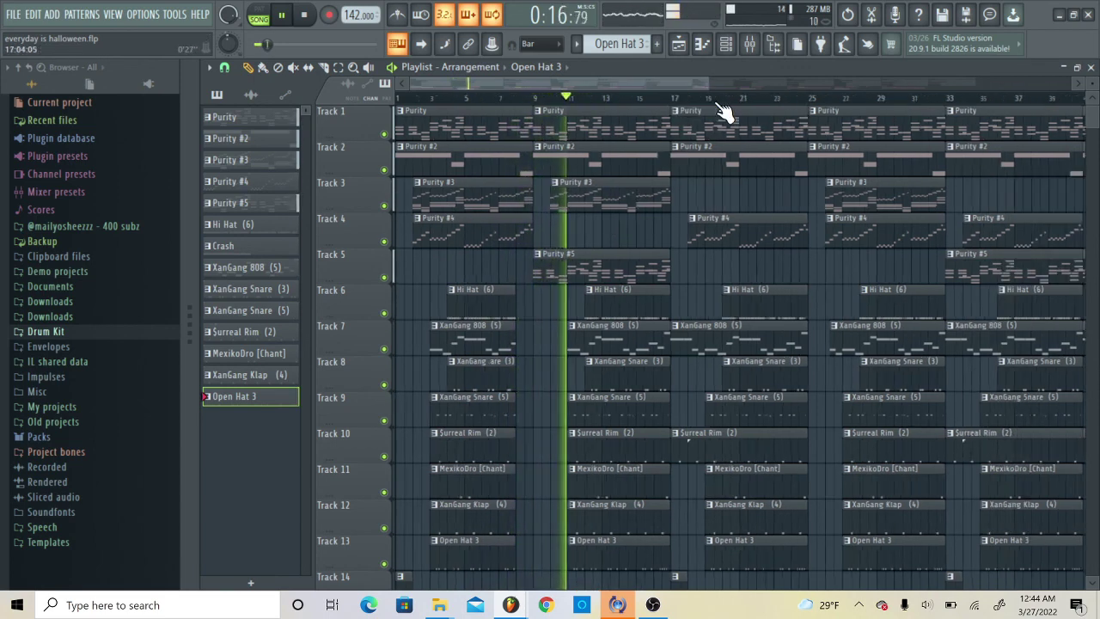
{"action": "scroll", "coordinate": [623, 108], "scroll_direction": "down", "scroll_amount": 3}
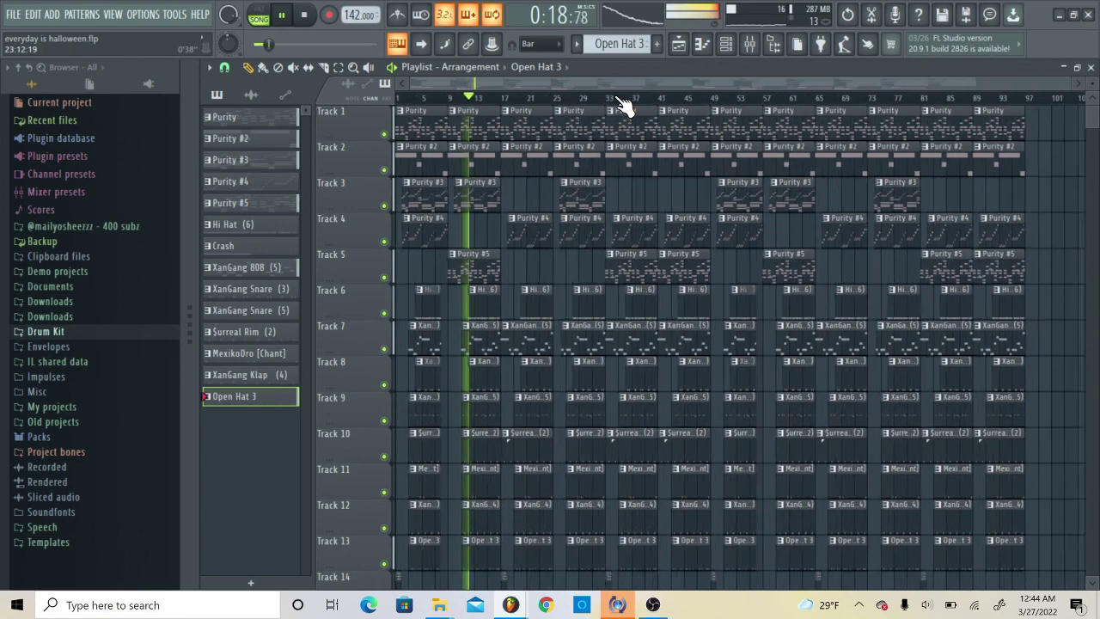